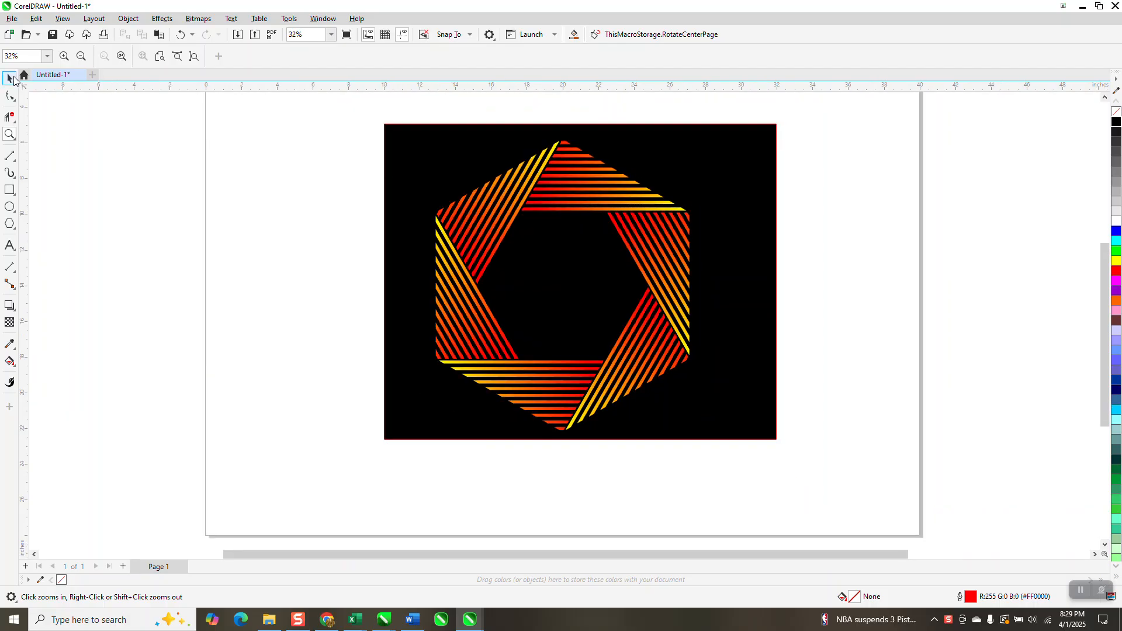
Select the whole finished hexagon artwork with its black background and move it off the page to its left side.
click(10, 78)
drag(375, 116, 914, 486)
scroll(896, 406, down, 1)
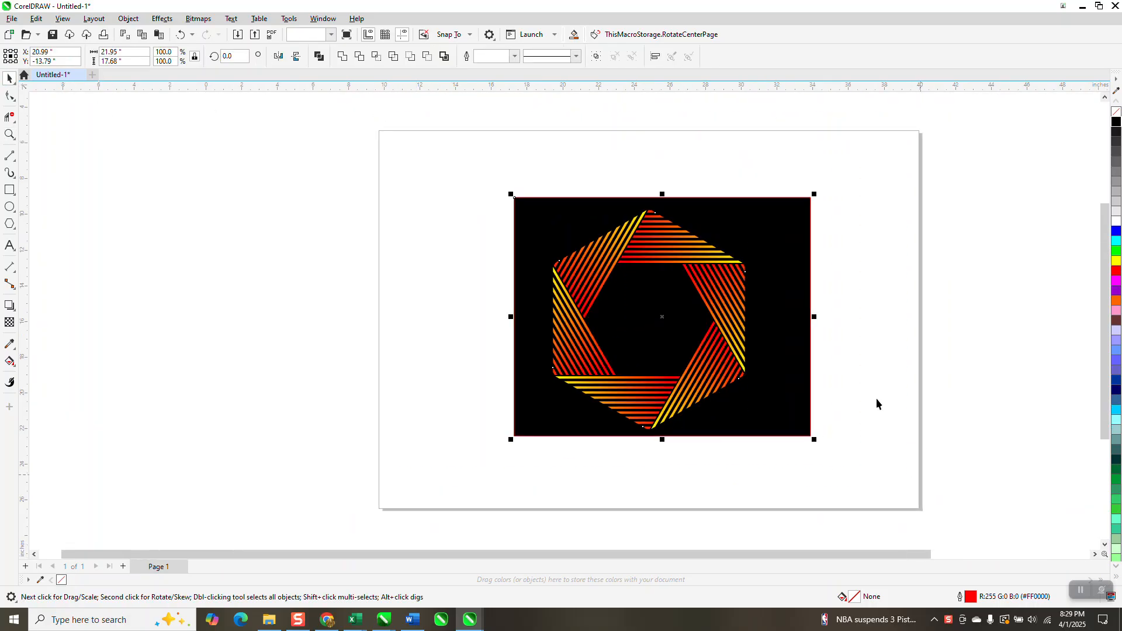
drag(666, 321, 195, 306)
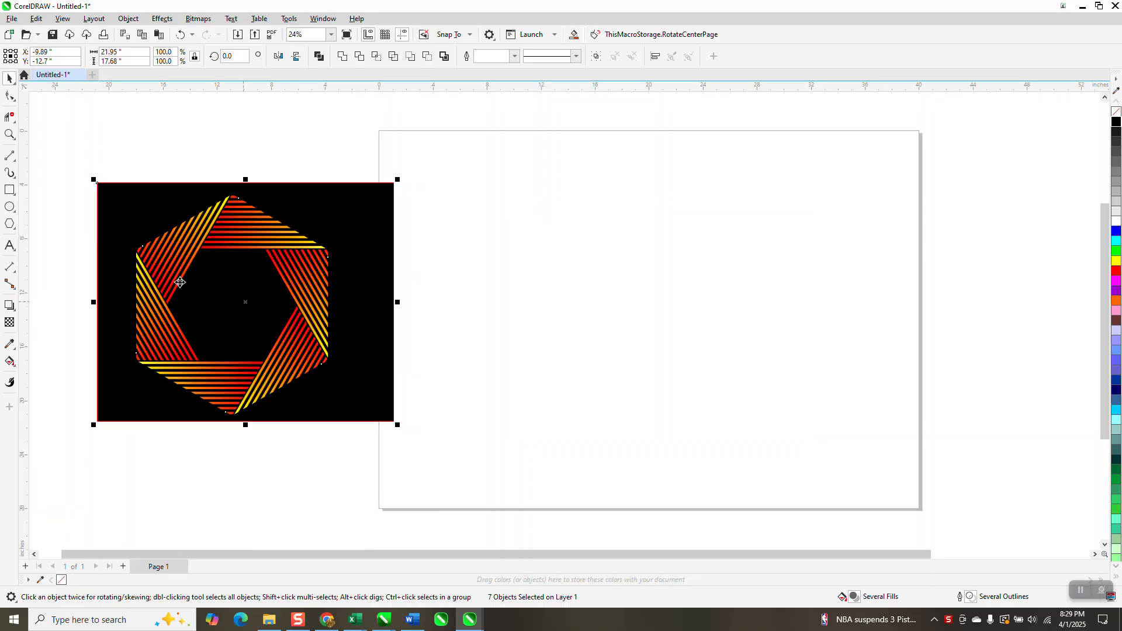
Draw a six-sided polygon about 17 by 20 in at the page center and duplicate it rotated by 30 degrees.
click(10, 223)
drag(763, 213, 596, 479)
key(p)
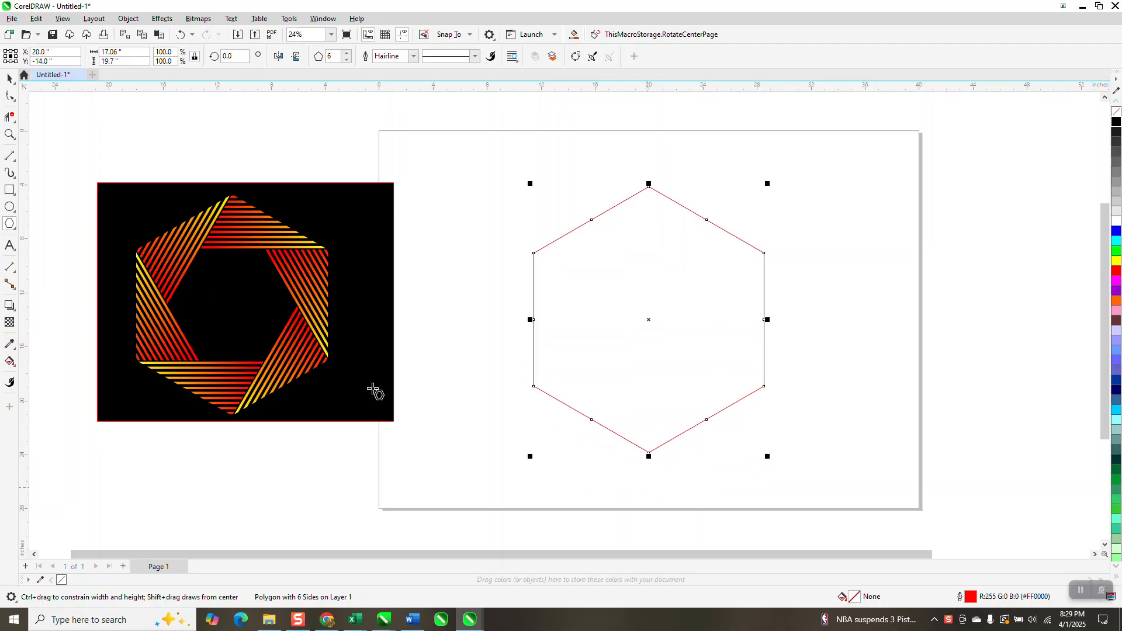
click(9, 78)
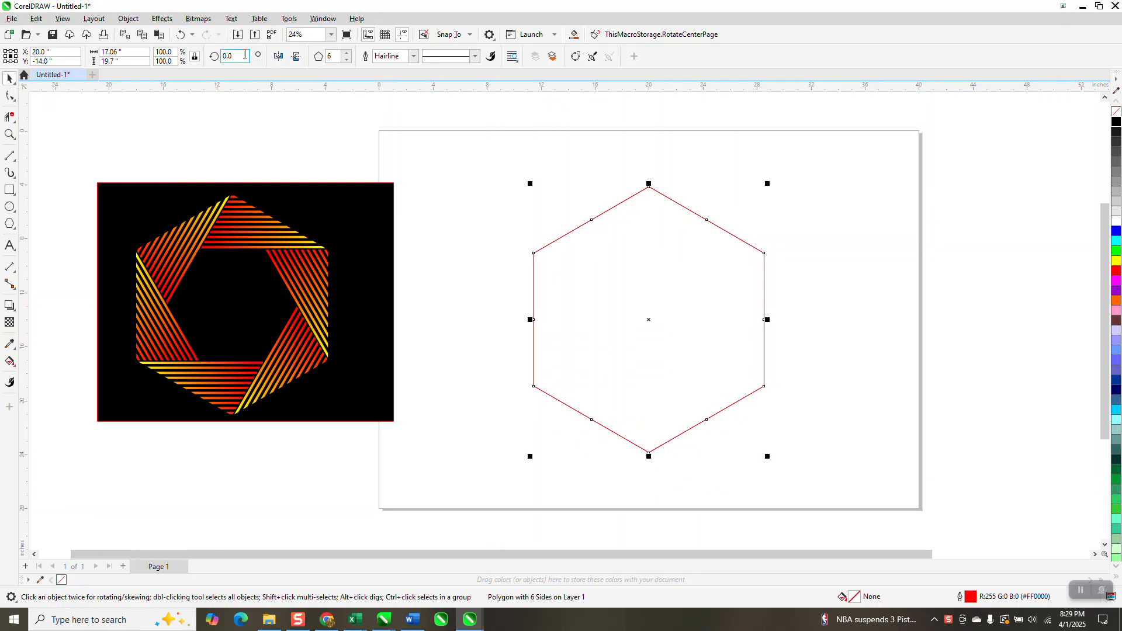
key(Return)
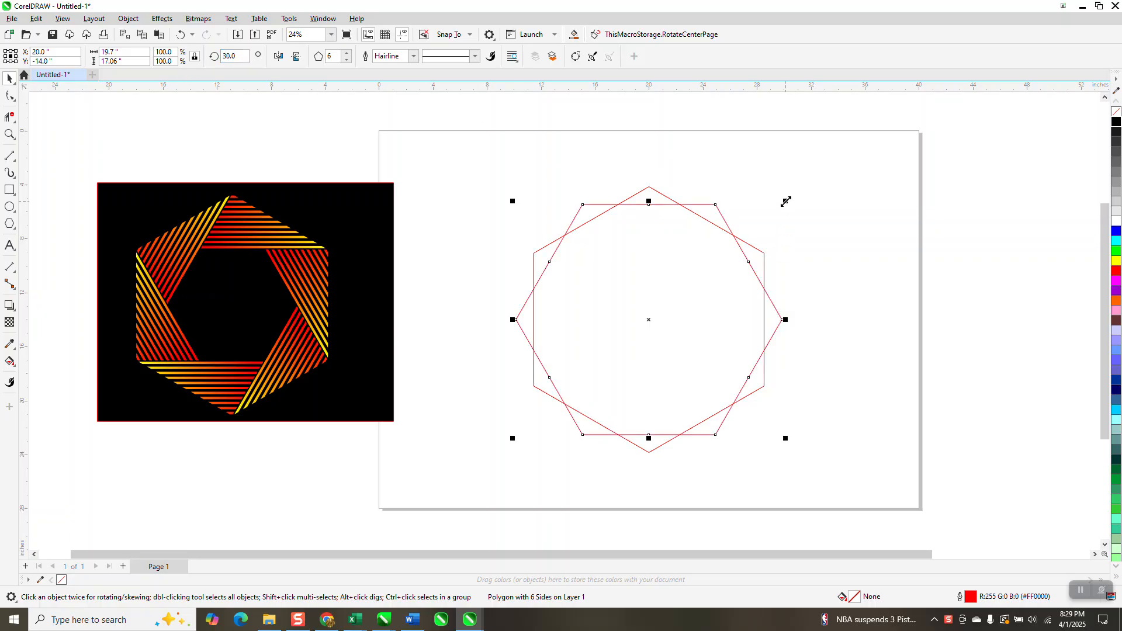
Draw a horizontal 2-point line across the upright hexagon, joining its upper left and upper right corners.
click(14, 161)
click(50, 168)
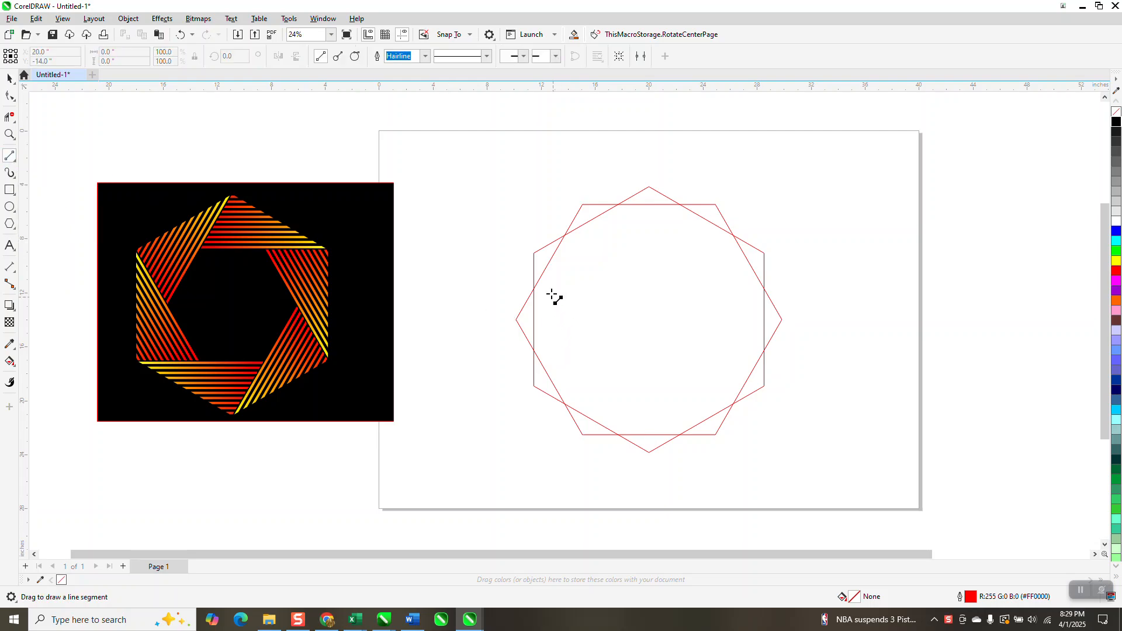
drag(534, 254, 763, 253)
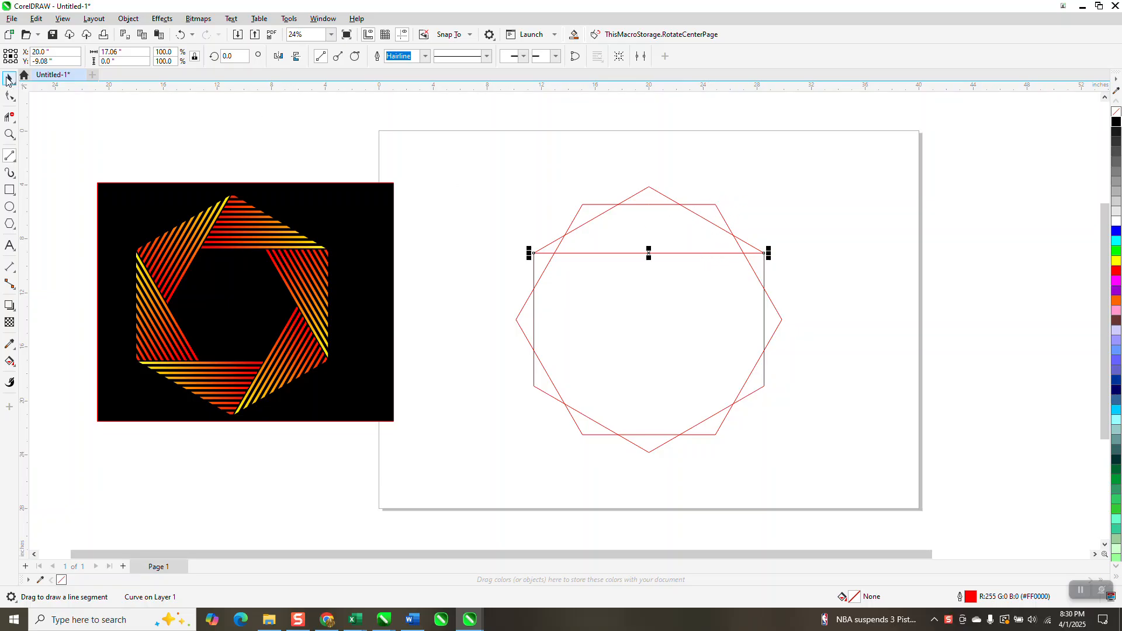
Scale the rotated hexagon down about its center to about 11.4 in wide, with its upper edge on the horizontal line.
key(space)
click(719, 207)
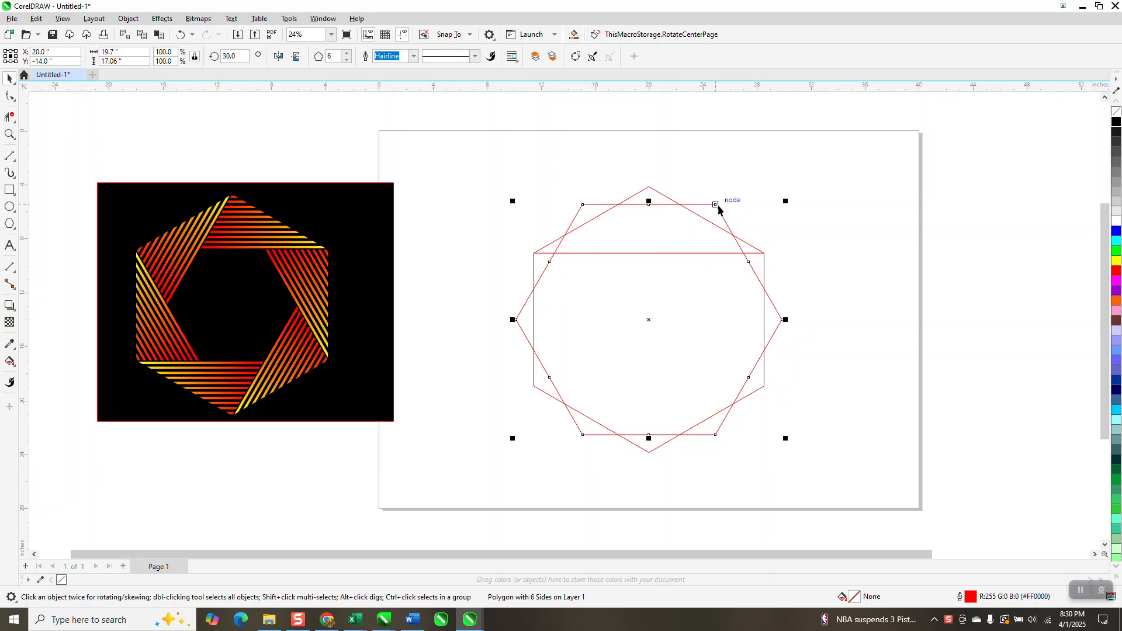
drag(785, 201, 758, 251)
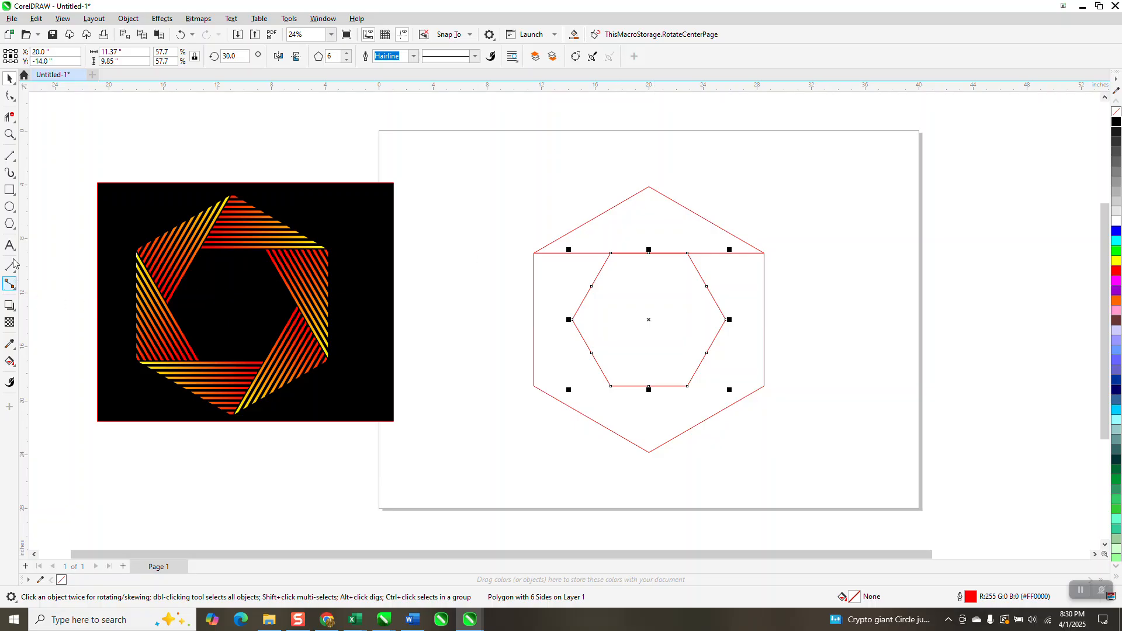
Draw a 2-point line from the outer hexagon's top vertex to the inner hexagon's upper left corner.
click(13, 161)
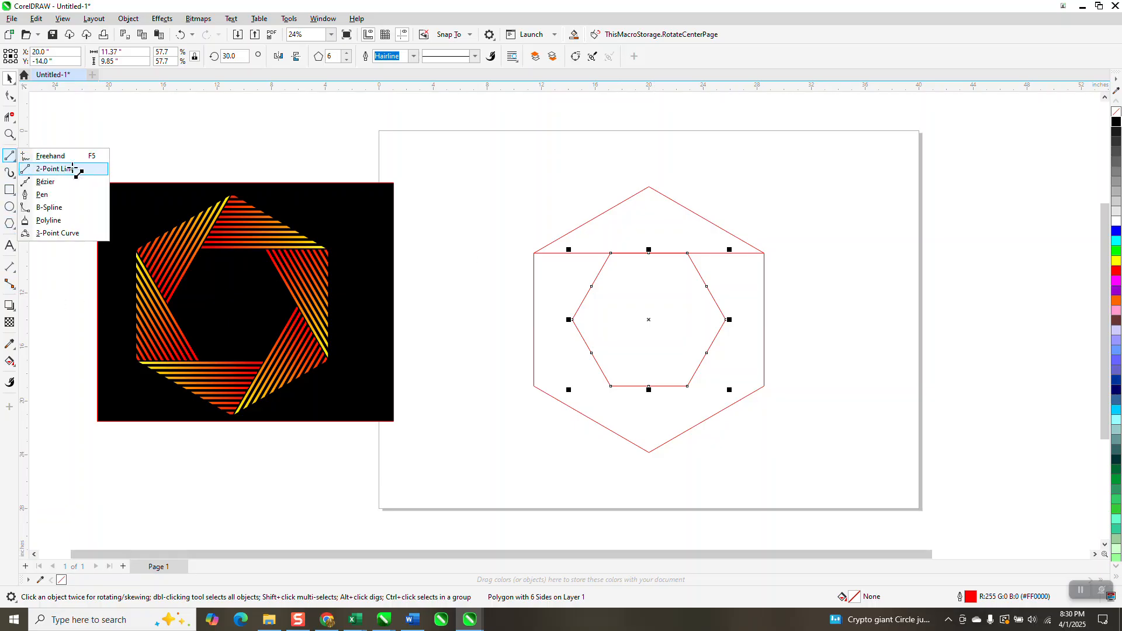
click(72, 168)
drag(648, 188, 611, 254)
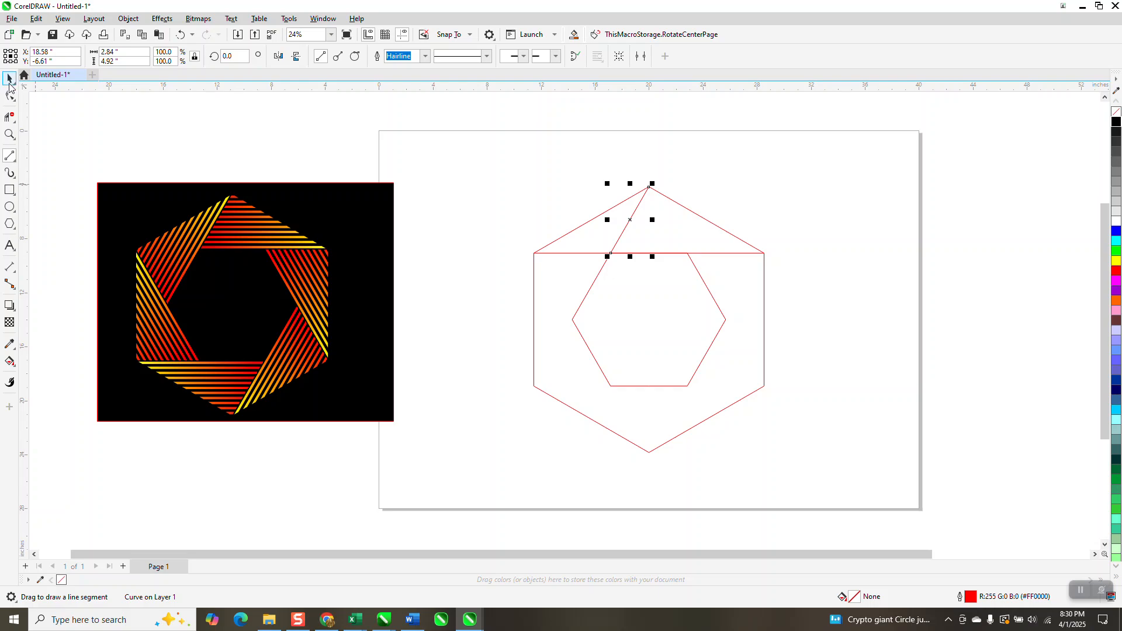
Select both hexagons and the two construction lines and group them.
click(9, 82)
drag(498, 156, 834, 495)
key(ctrl+g)
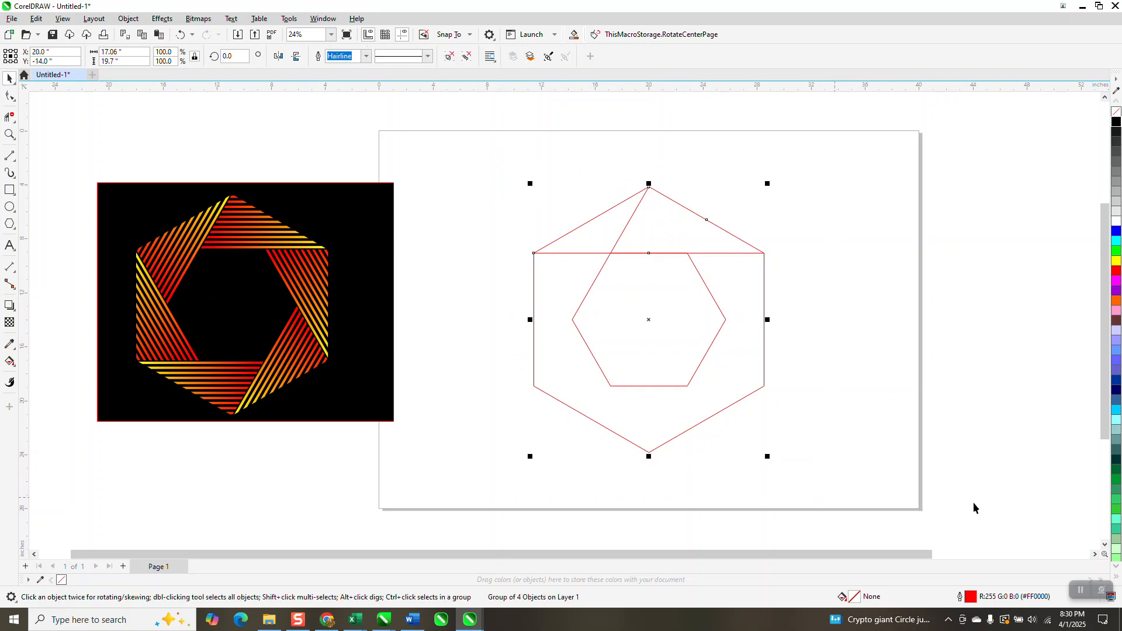
Draw a horizontal line about 13.1 in long from the inner hexagon's upper left corner past the outer hexagon's upper right corner.
click(10, 155)
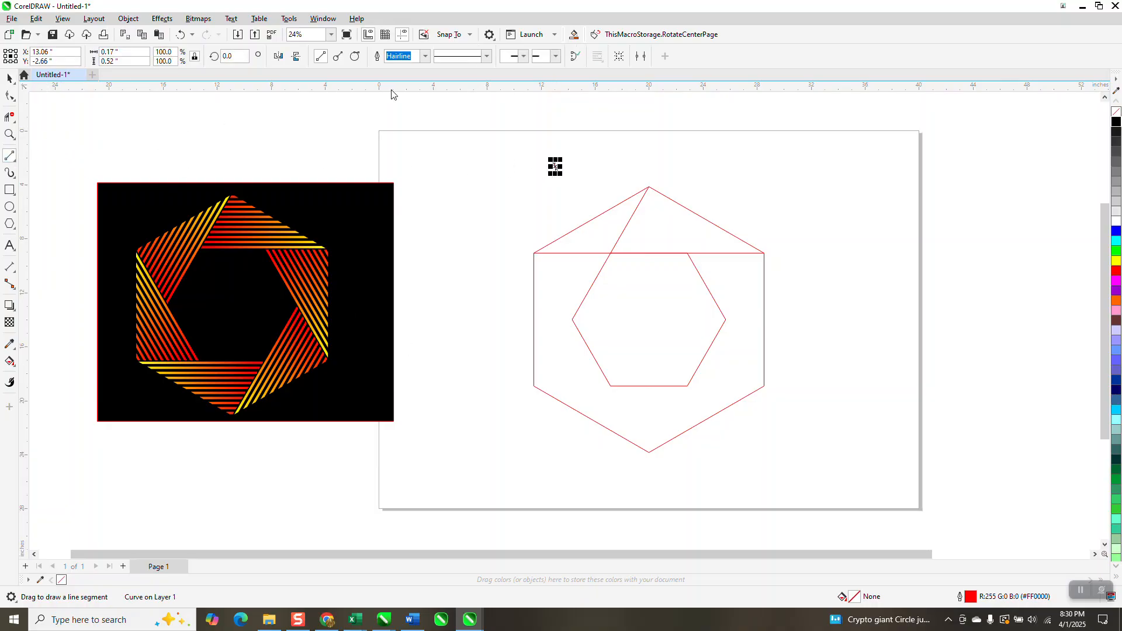
key(Delete)
click(10, 134)
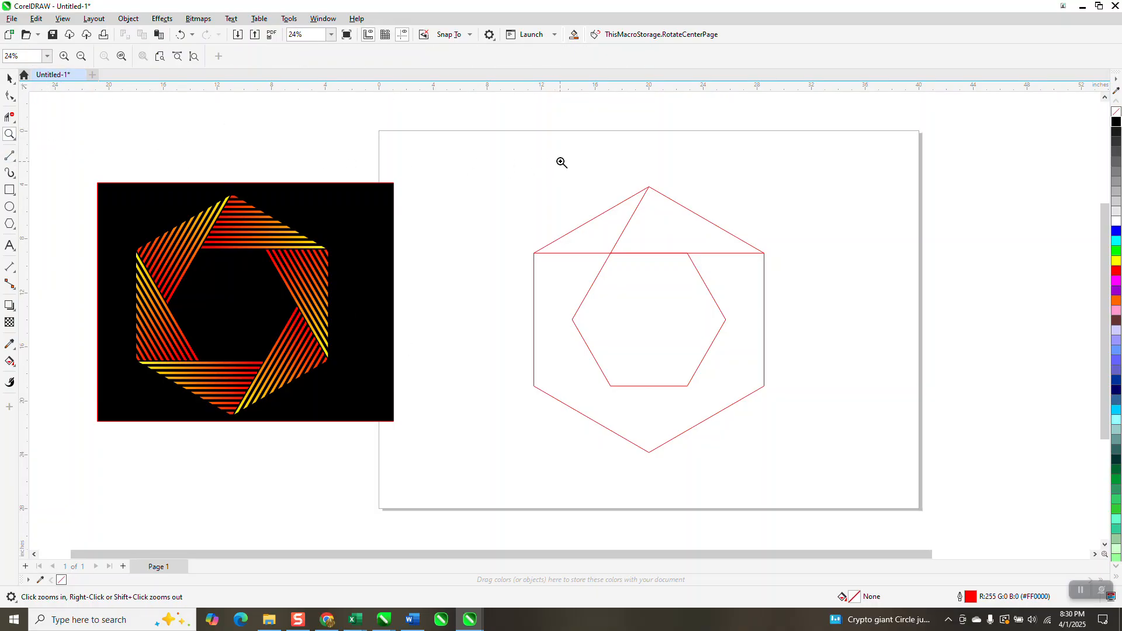
drag(834, 334, 834, 335)
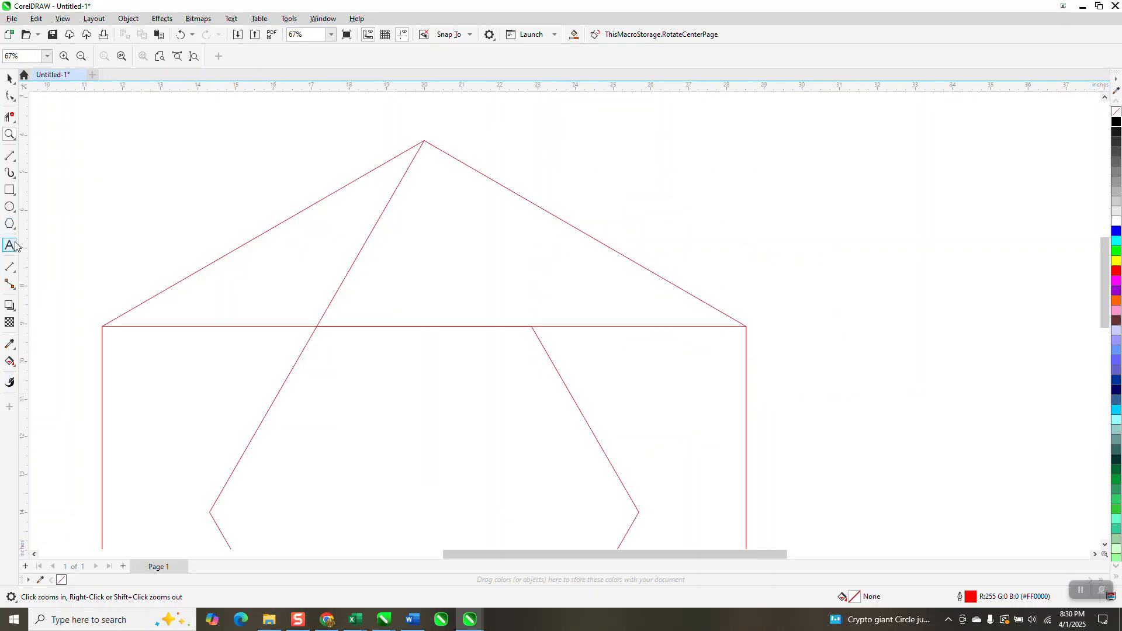
click(15, 272)
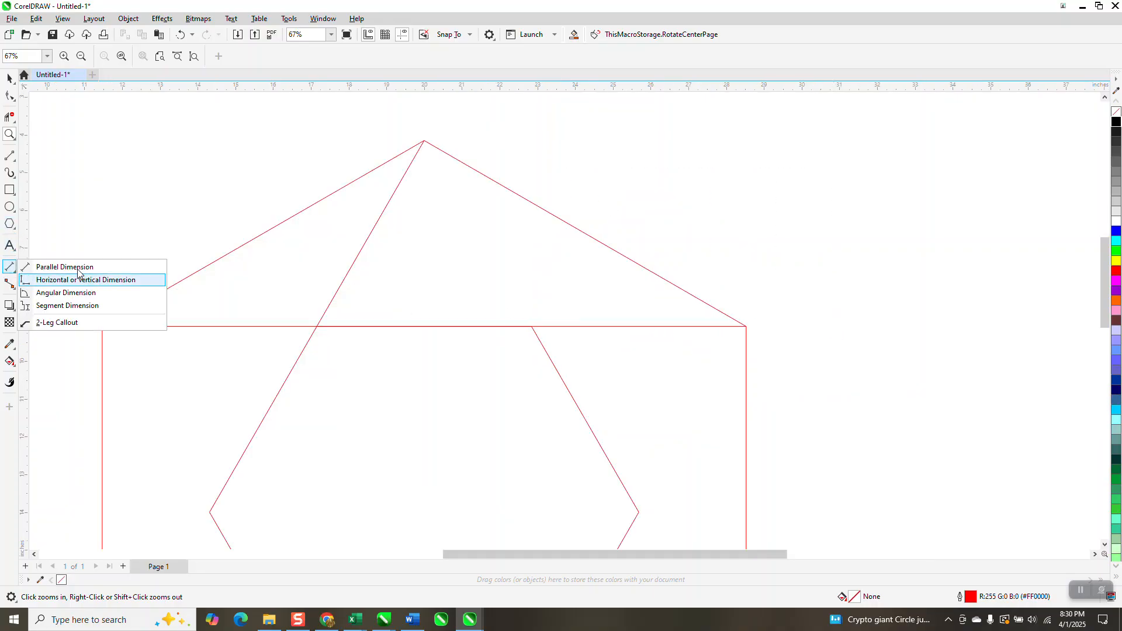
mouse_move(10, 162)
click(55, 169)
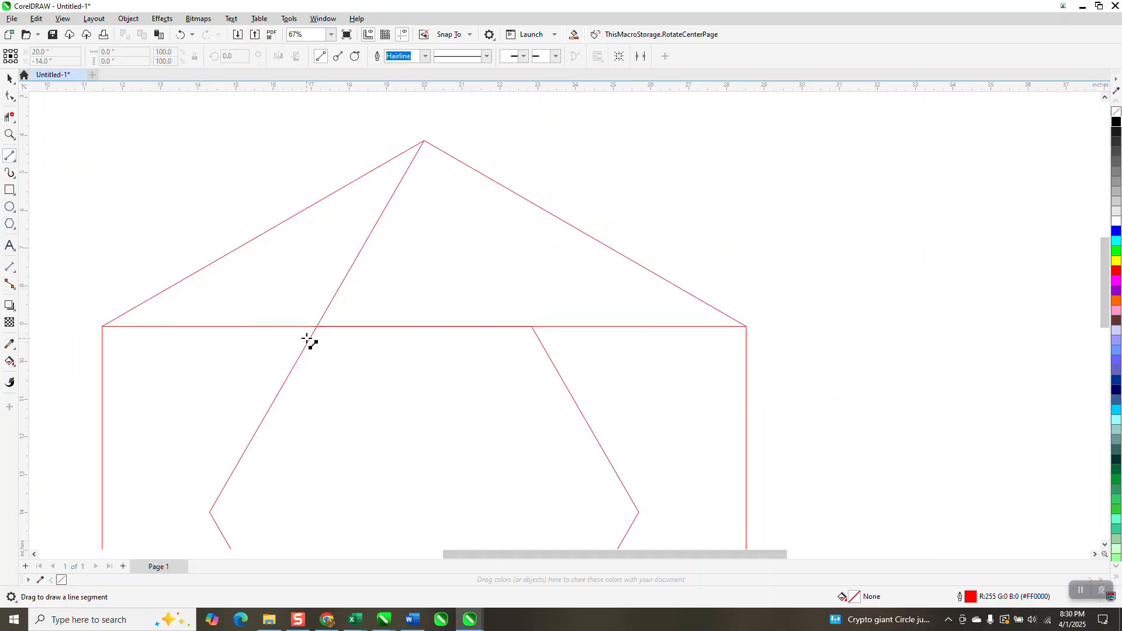
drag(316, 326, 746, 326)
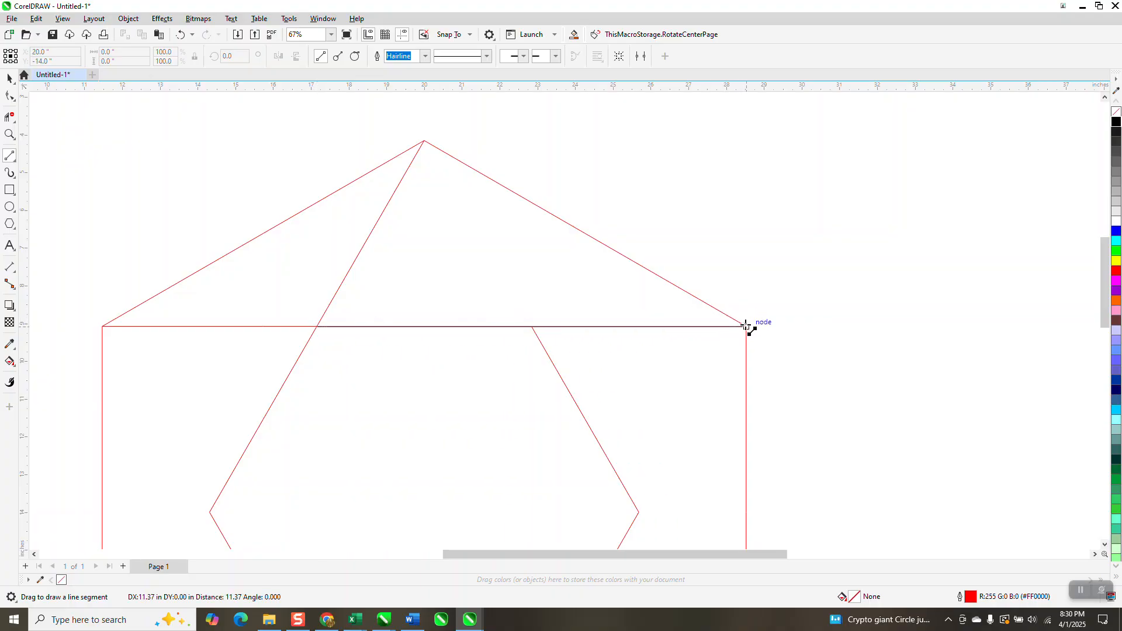
drag(746, 326, 812, 326)
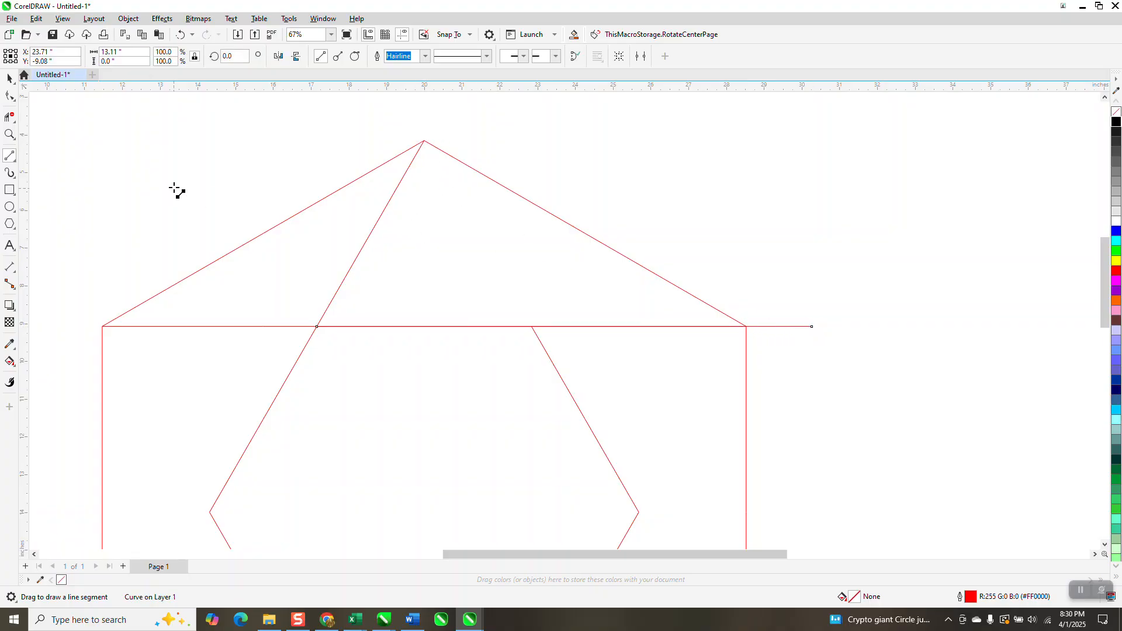
Duplicate the long horizontal line at the outer hexagon's top vertex and blend the two lines with 10 steps.
click(13, 78)
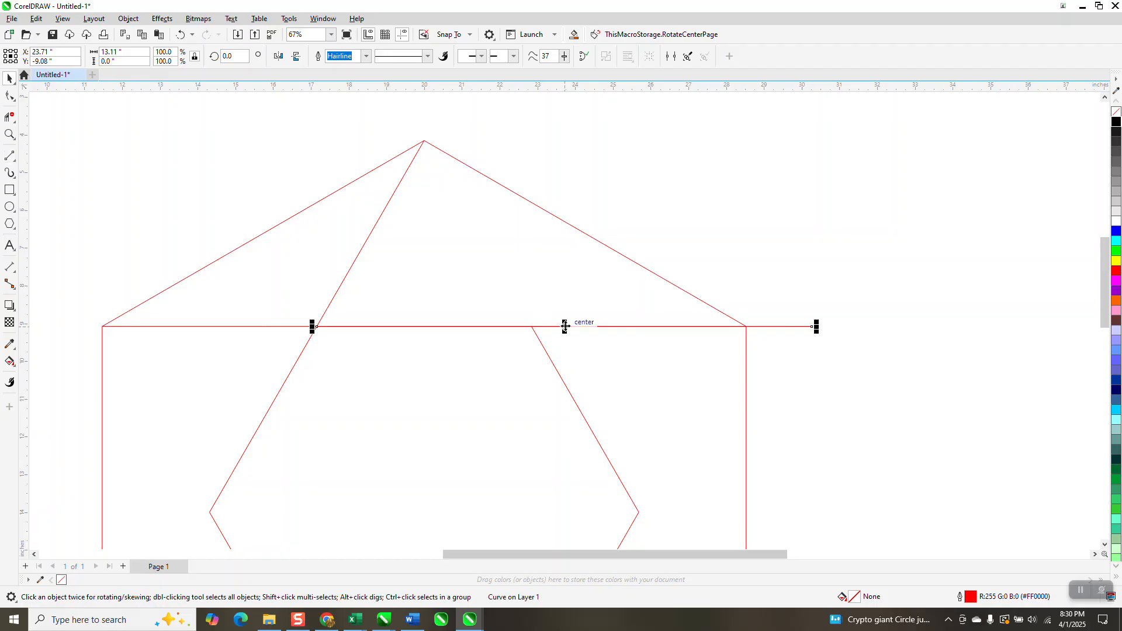
drag(370, 326, 425, 141)
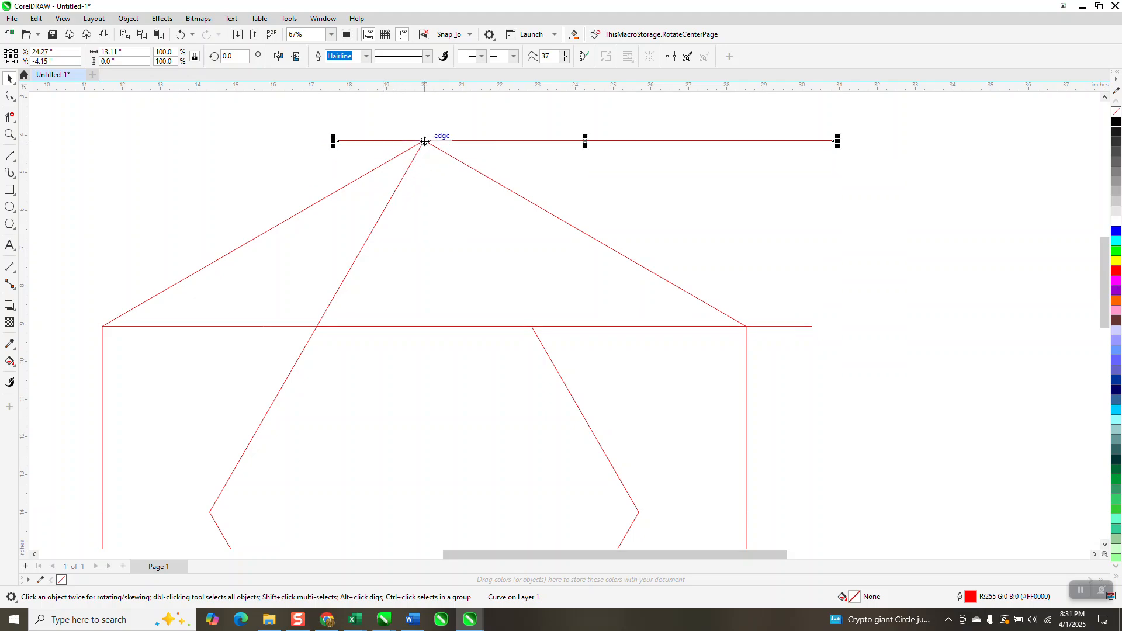
shift+click(794, 328)
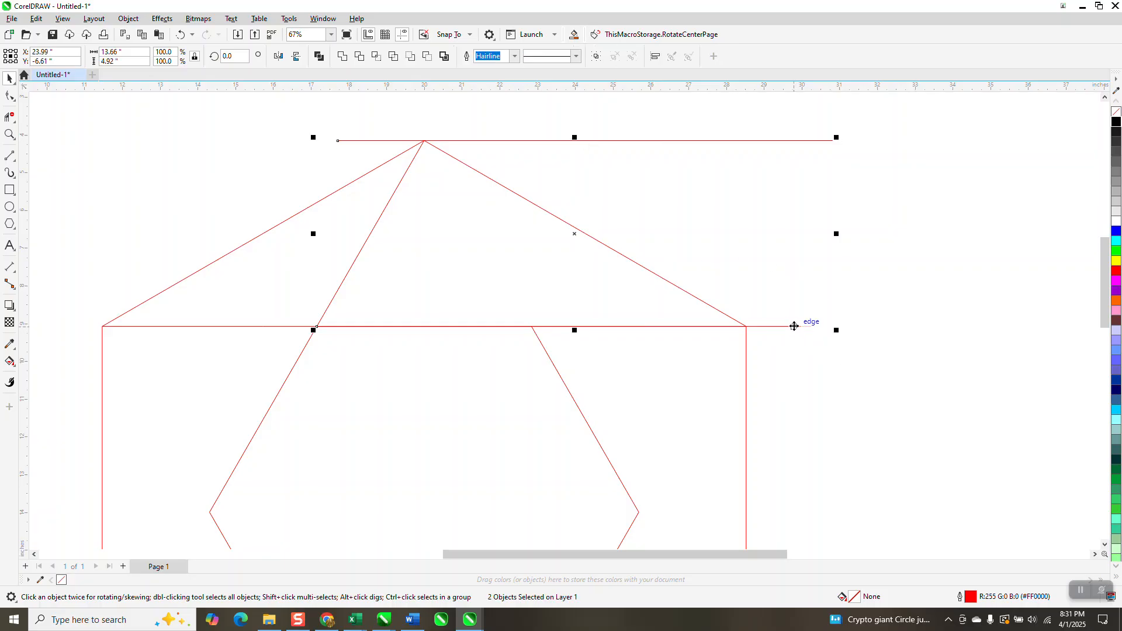
click(162, 18)
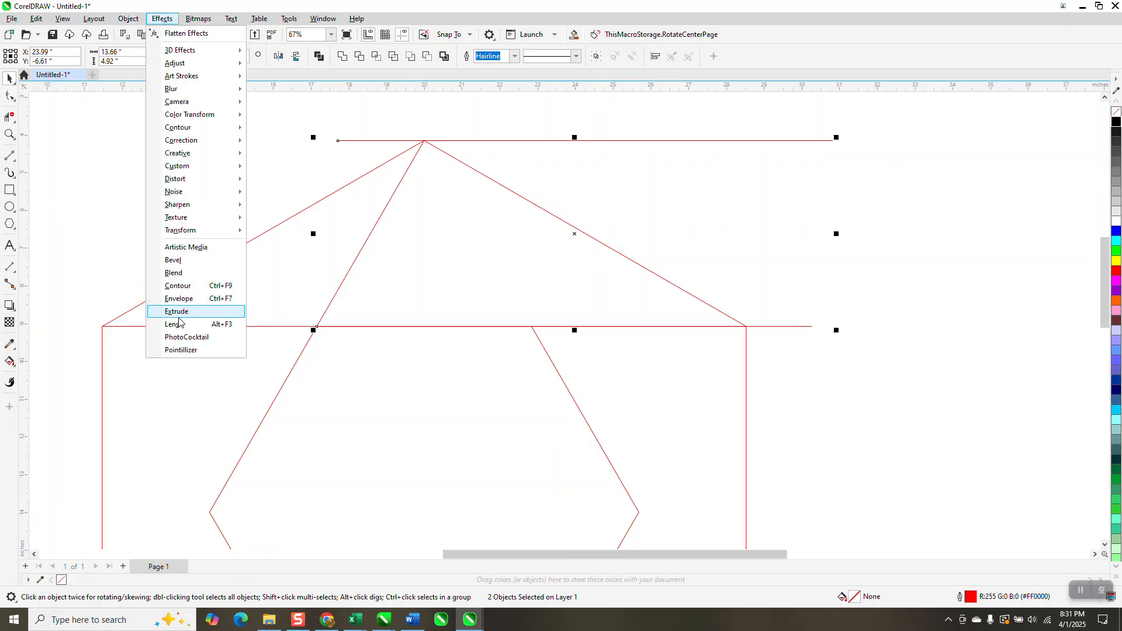
key(Escape)
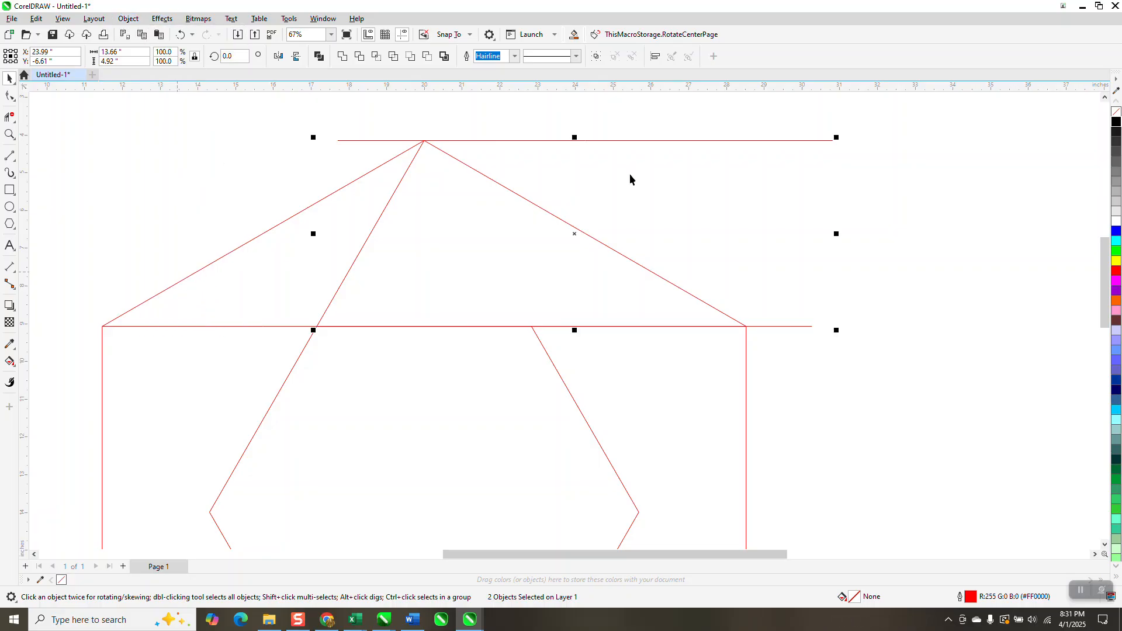
click(1060, 319)
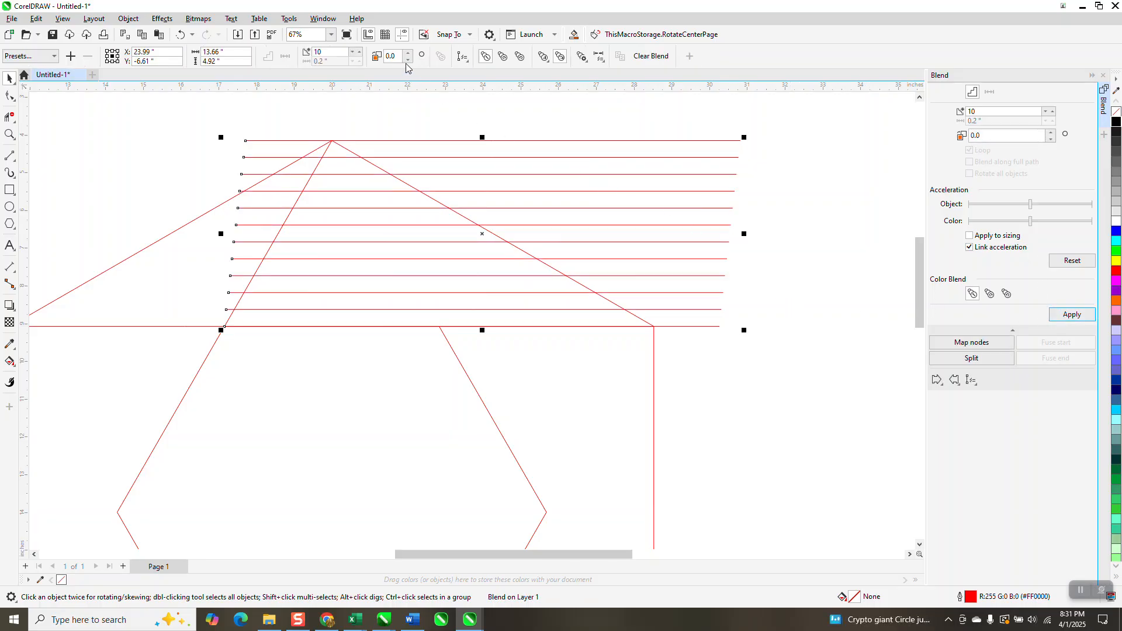
Break the blend apart and ungroup it into individual lines, then select all twelve lines.
click(129, 20)
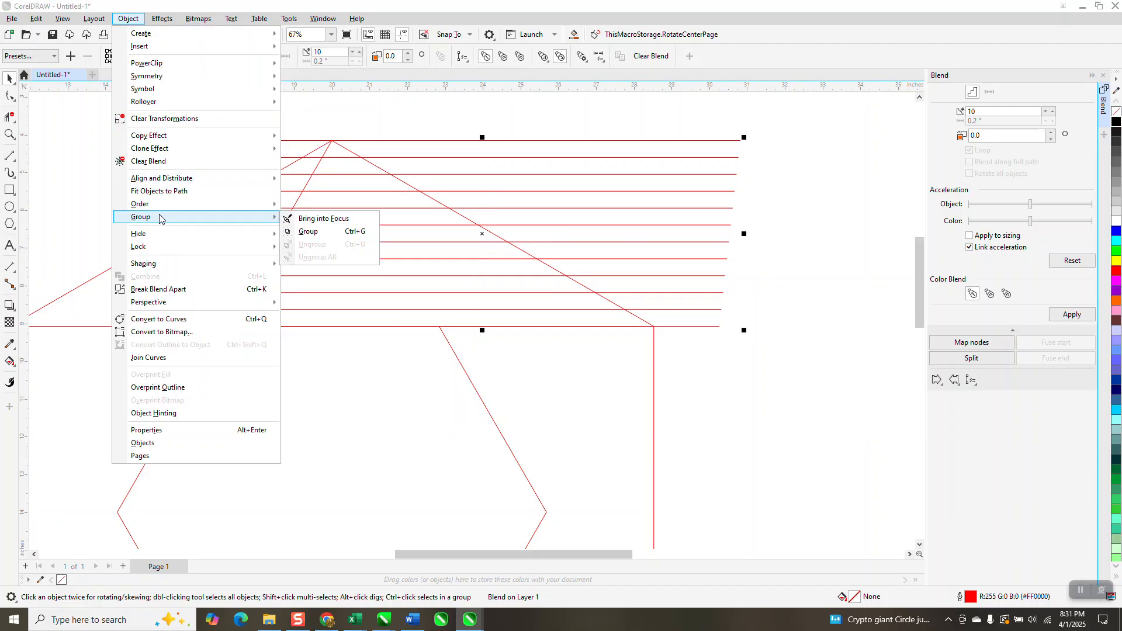
click(155, 290)
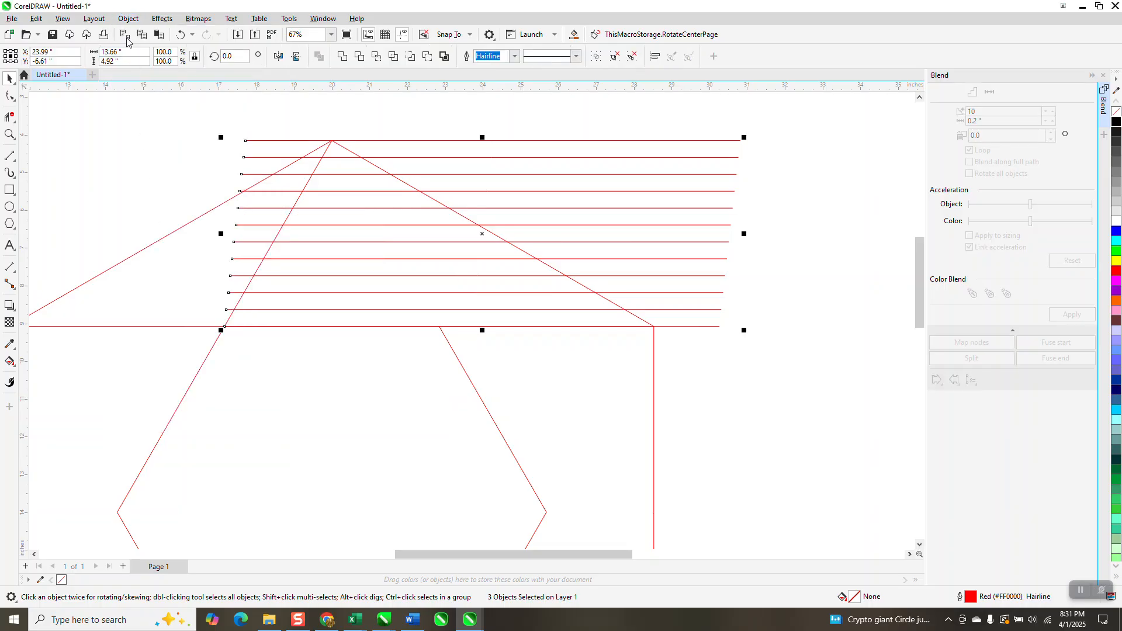
click(128, 19)
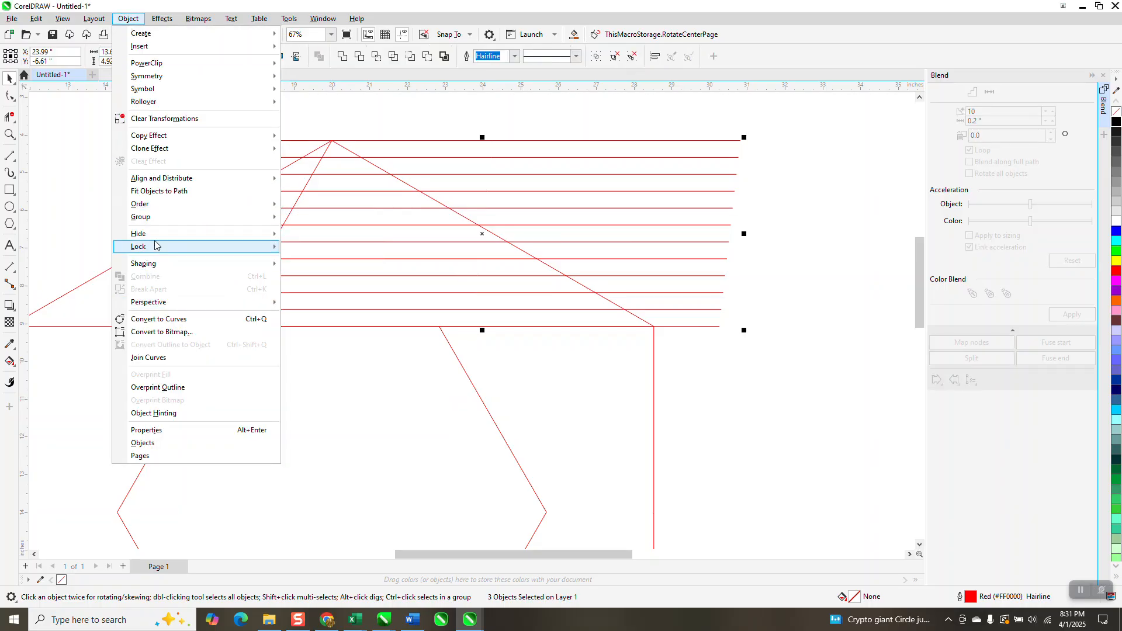
mouse_move(155, 217)
click(307, 244)
mouse_move(170, 117)
mouse_down()
mouse_move(185, 187)
mouse_move(792, 365)
mouse_up()
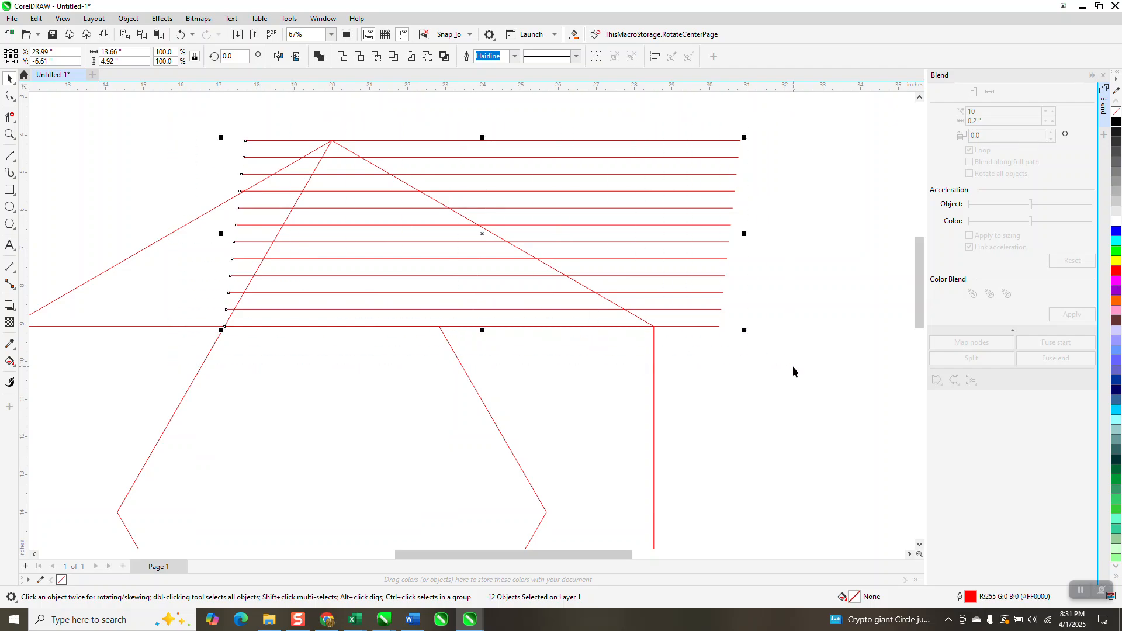
Try an outline width of 0.5 in on the twelve horizontal lines.
click(514, 56)
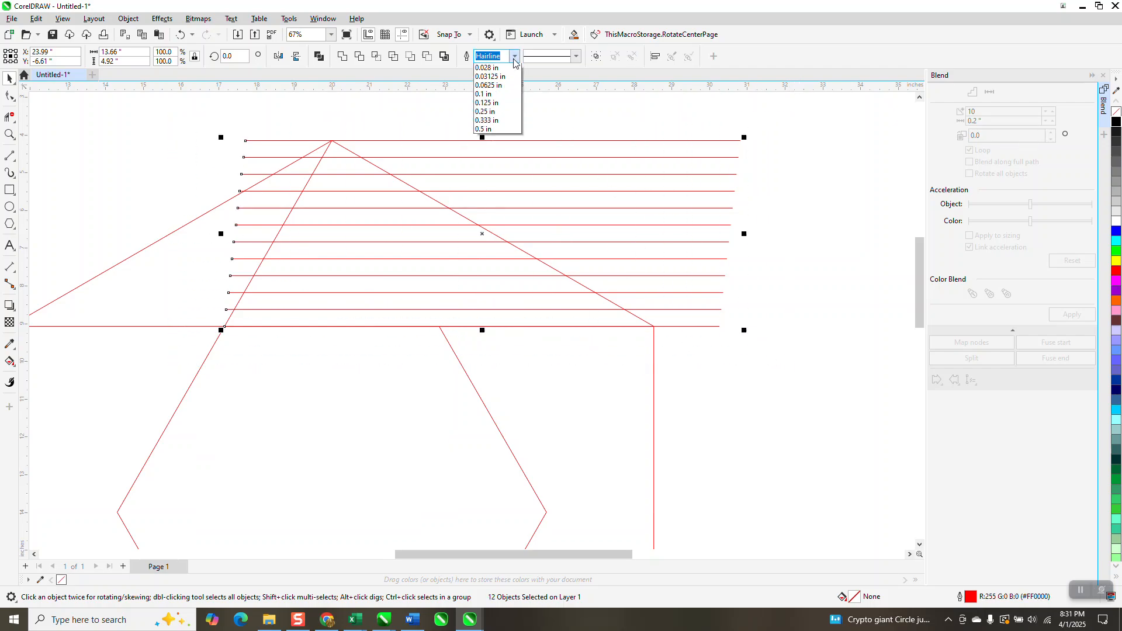
click(489, 183)
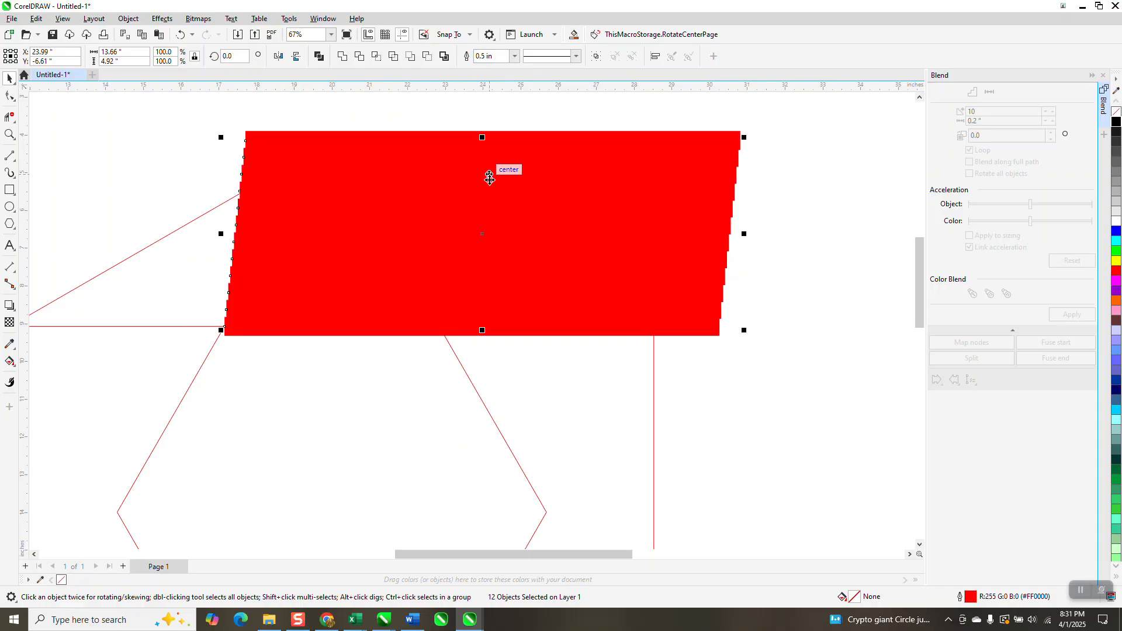
click(180, 36)
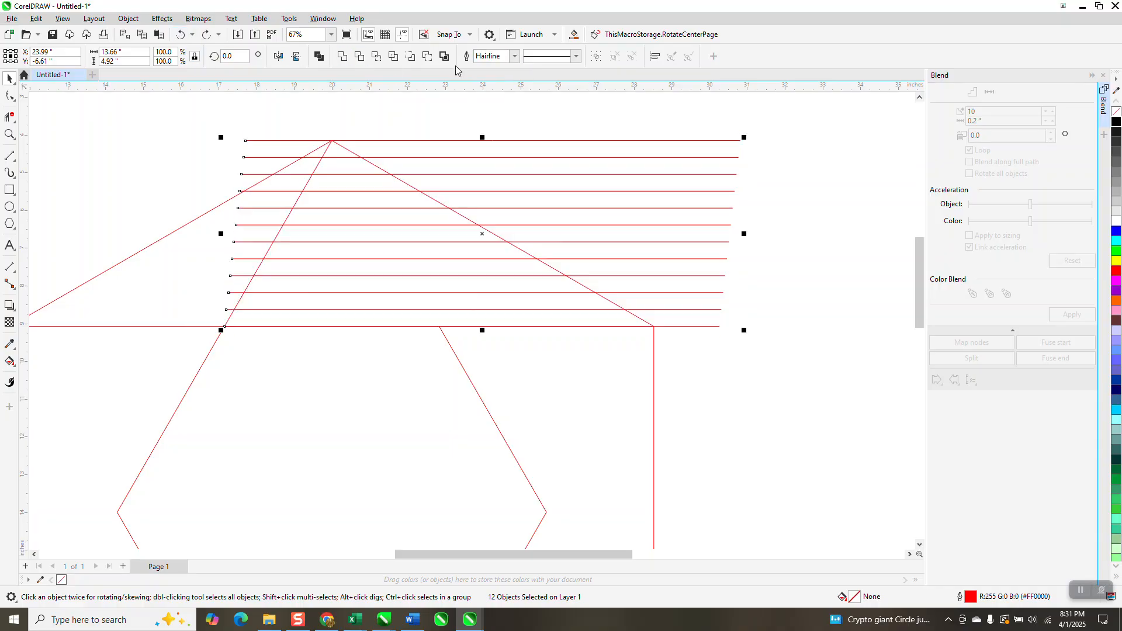
Set the outline width of the twelve horizontal lines to 0.25 in.
click(514, 56)
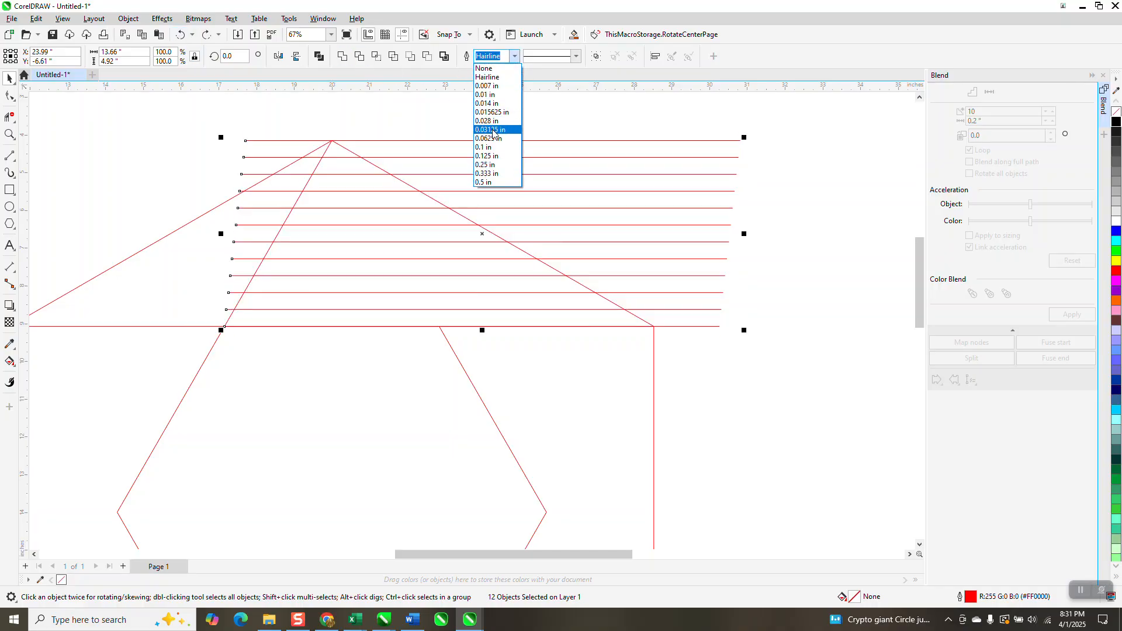
click(493, 130)
click(514, 57)
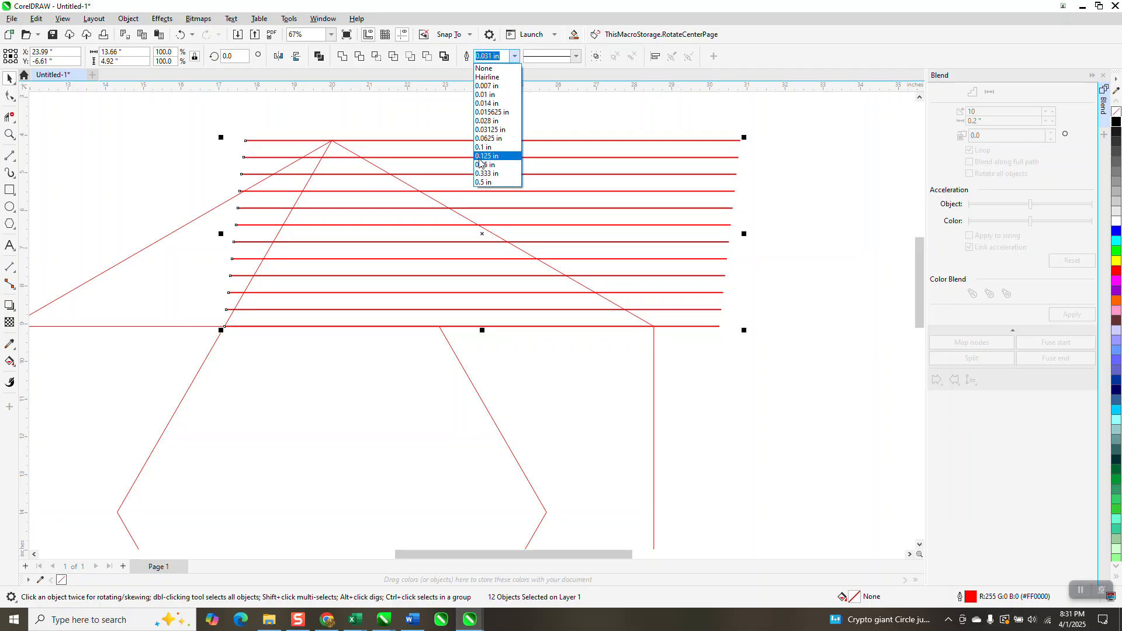
click(479, 161)
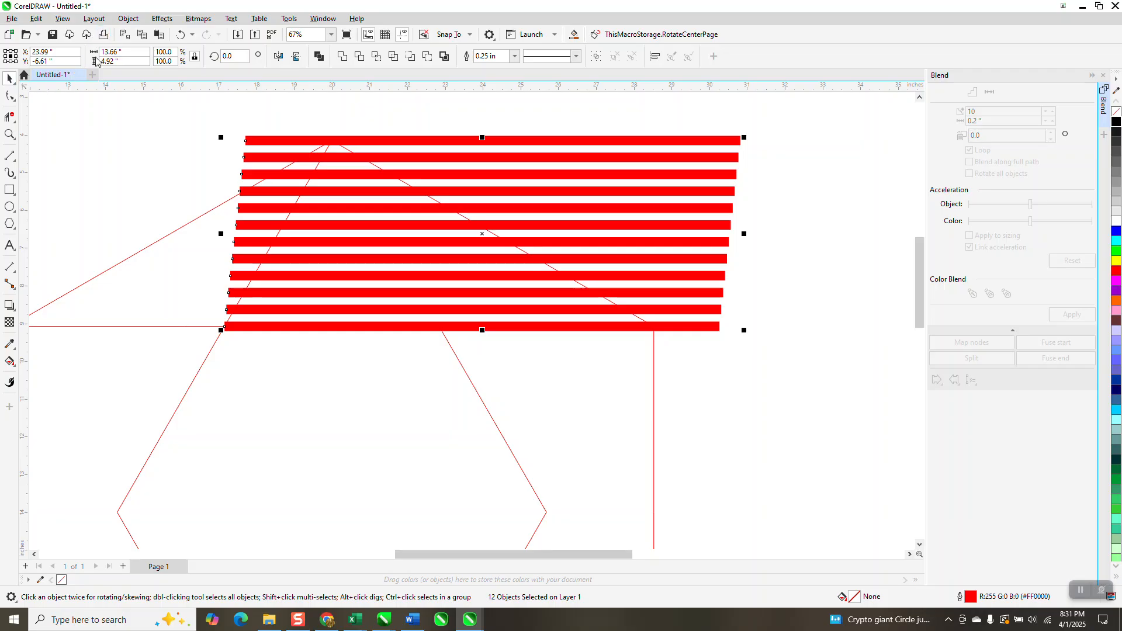
Convert the outlines of the twelve horizontal lines to objects, then remove their fill and give them a black outline.
click(127, 18)
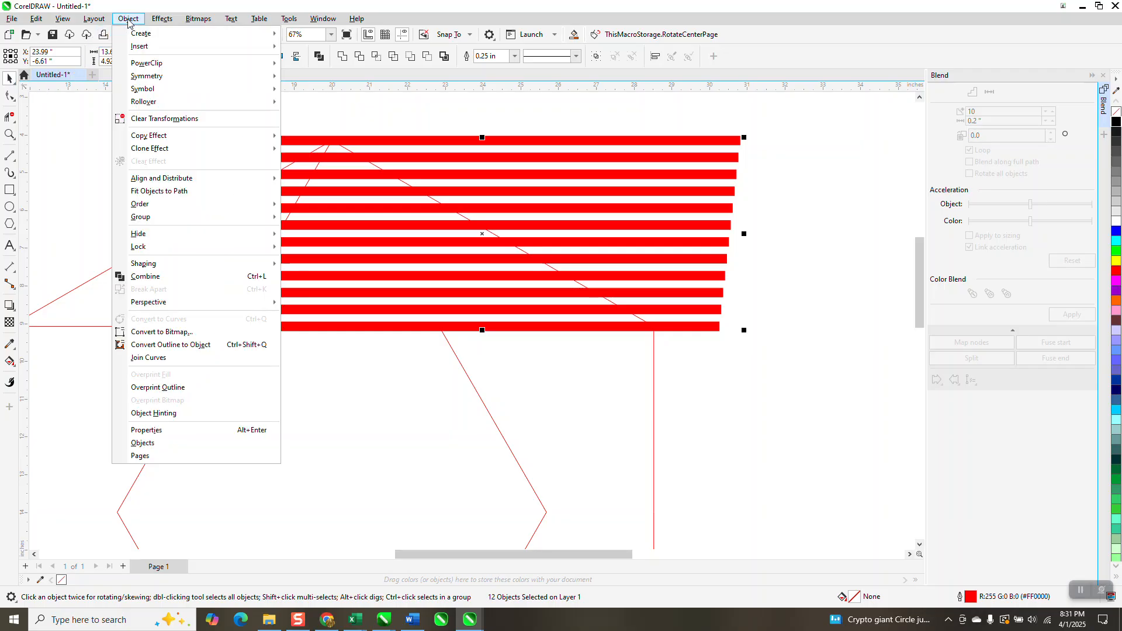
click(177, 346)
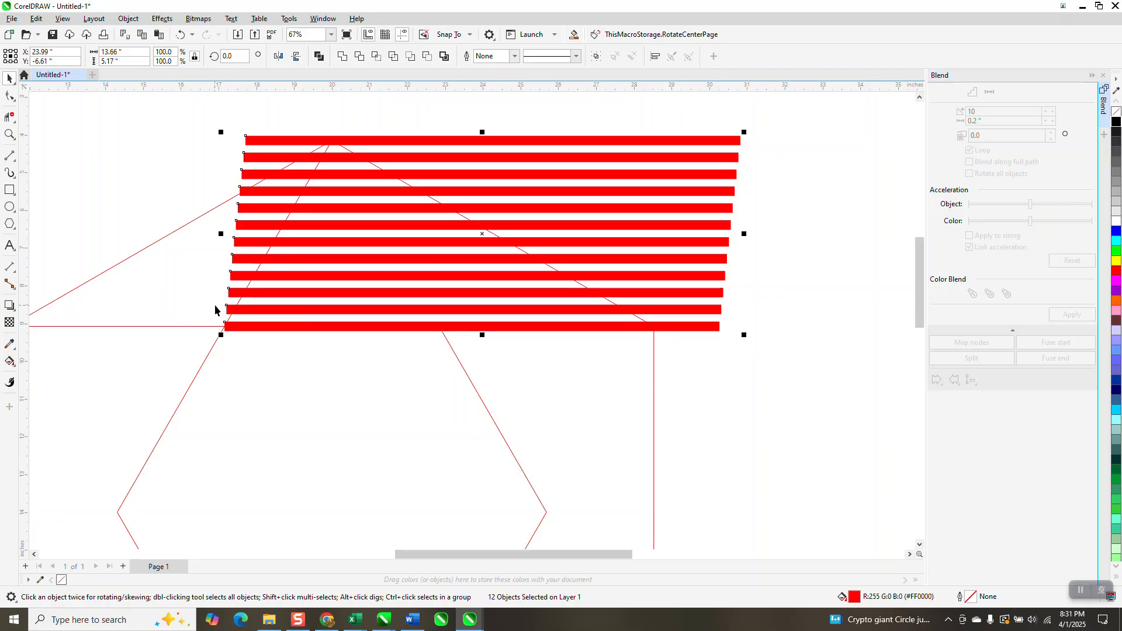
click(1115, 112)
right_click(1116, 122)
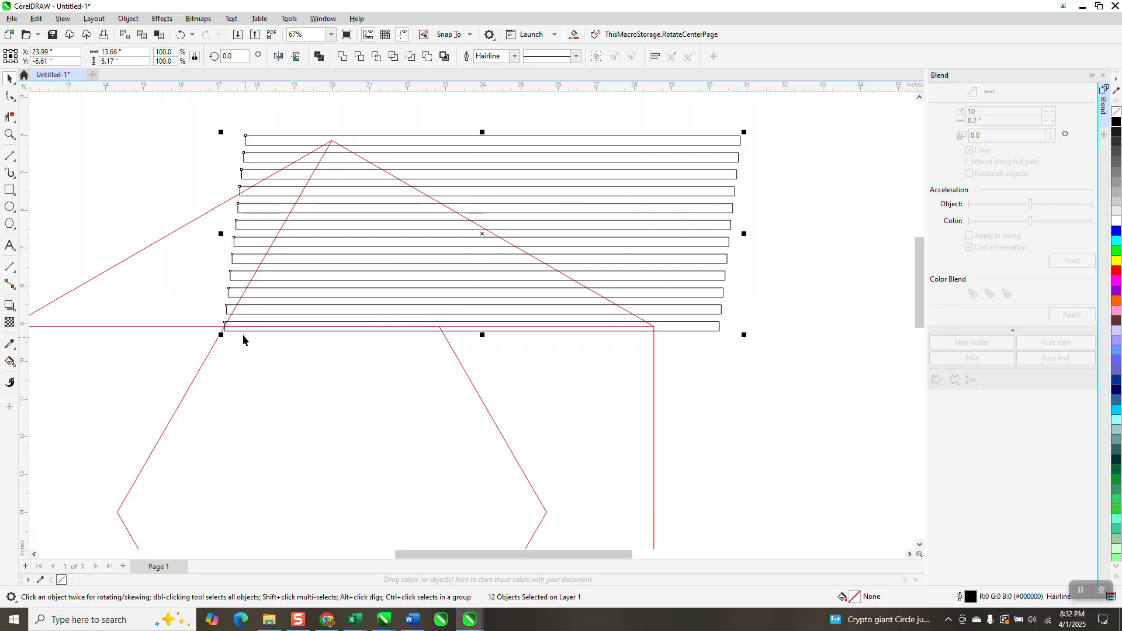
Select the twelve outlined bars together with the hexagon construction shapes and group them.
click(10, 135)
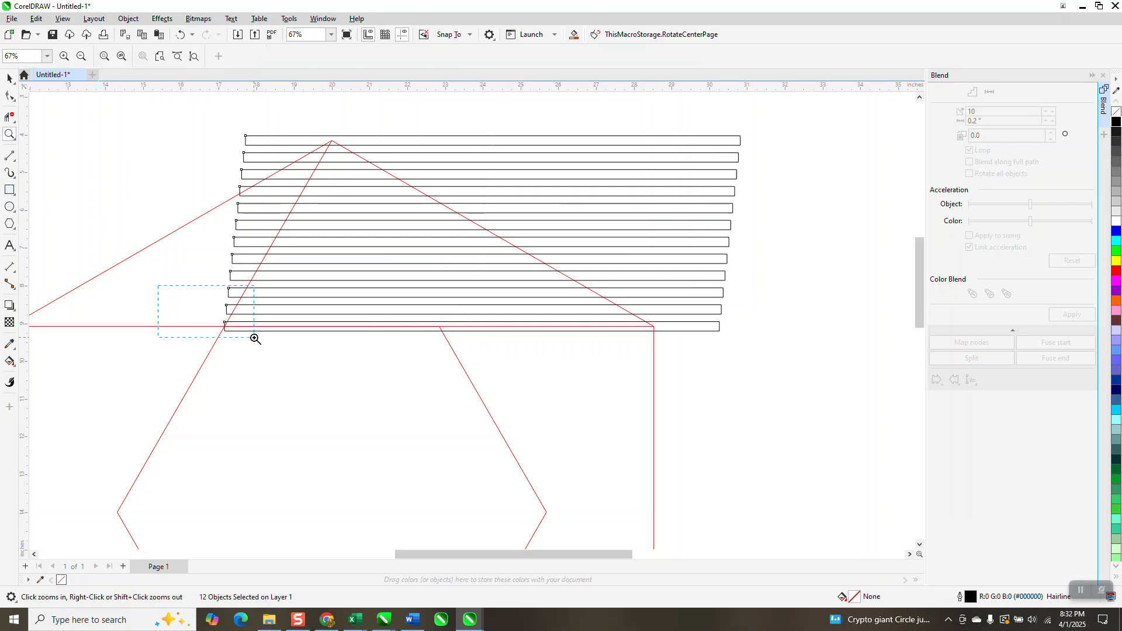
drag(255, 339, 255, 339)
scroll(298, 345, down, 10)
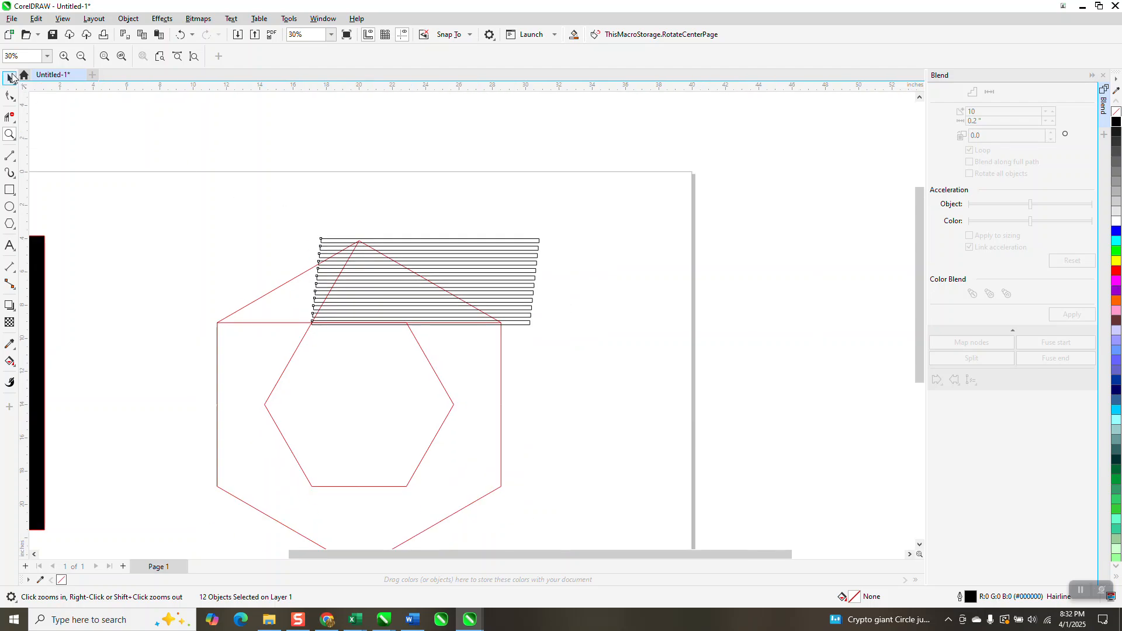
click(10, 77)
scroll(245, 176, down, 2)
drag(435, 402, 439, 403)
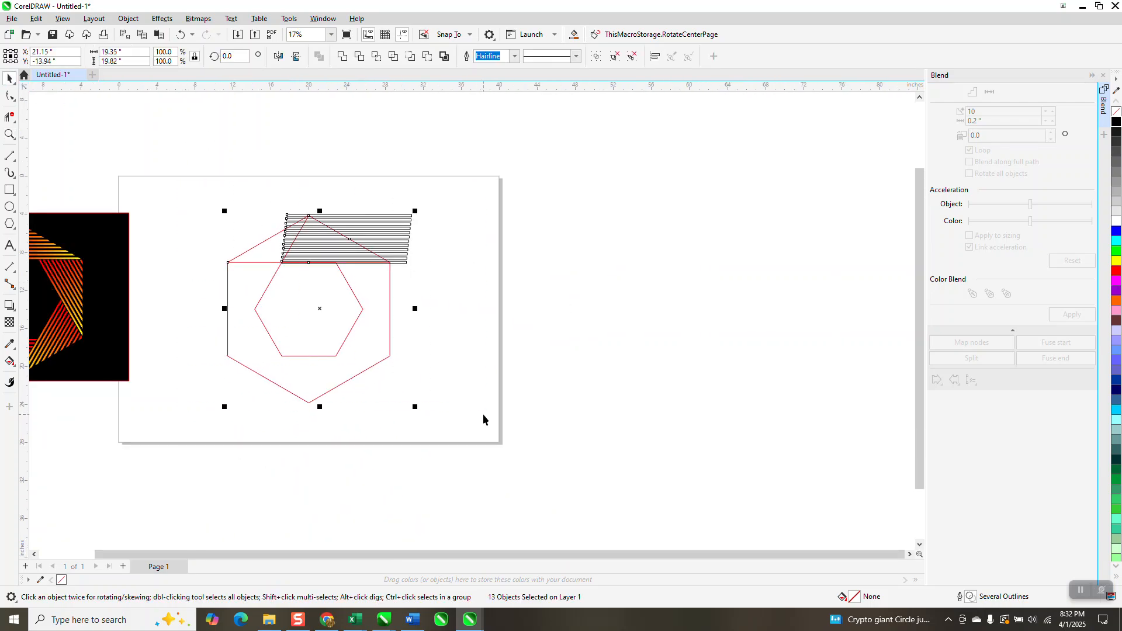
key(ctrl+g)
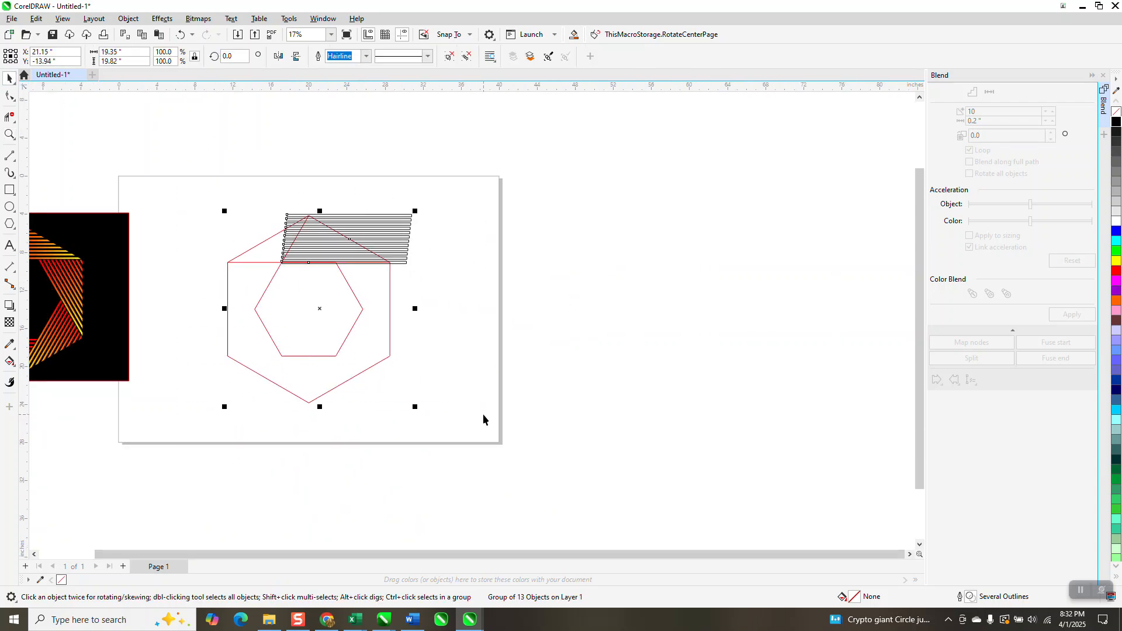
click(9, 135)
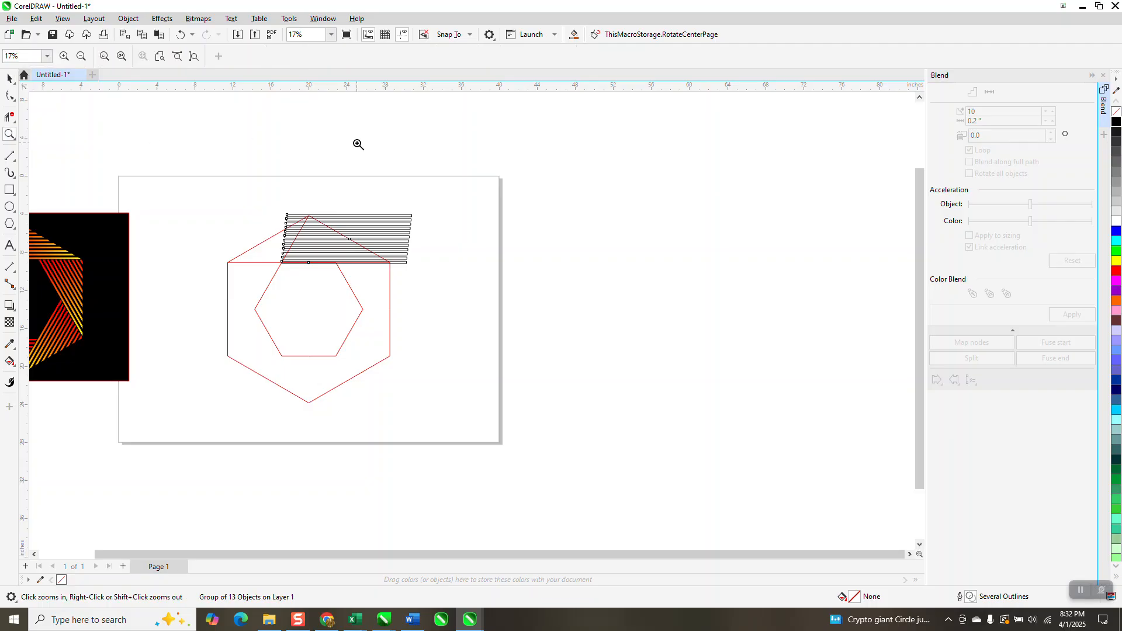
click(358, 143)
right_click(424, 143)
click(9, 78)
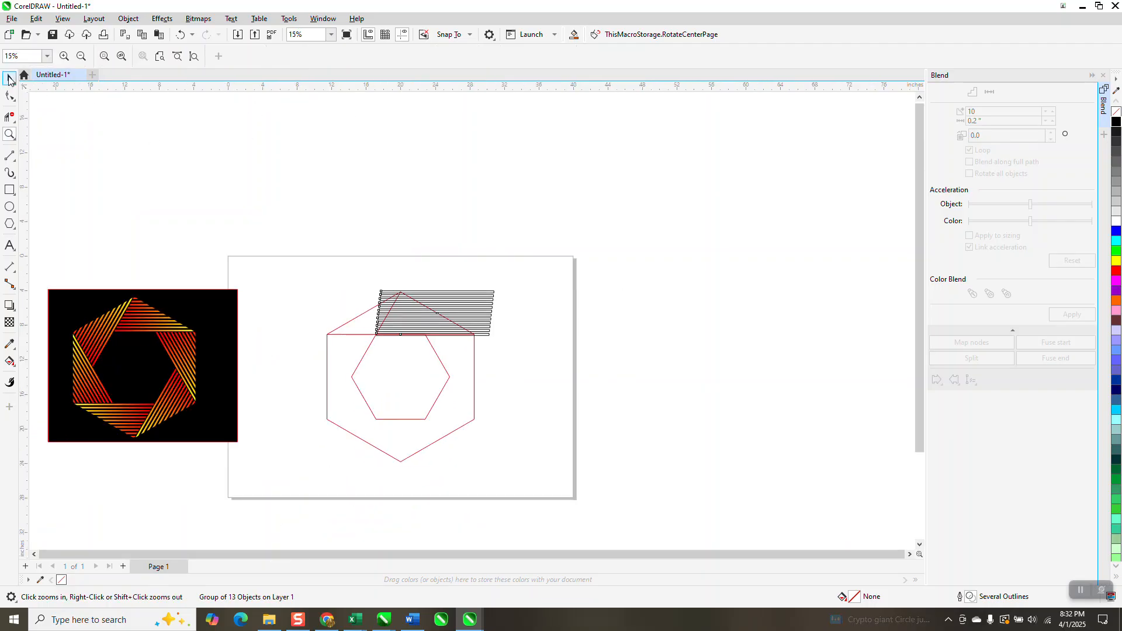
click(379, 140)
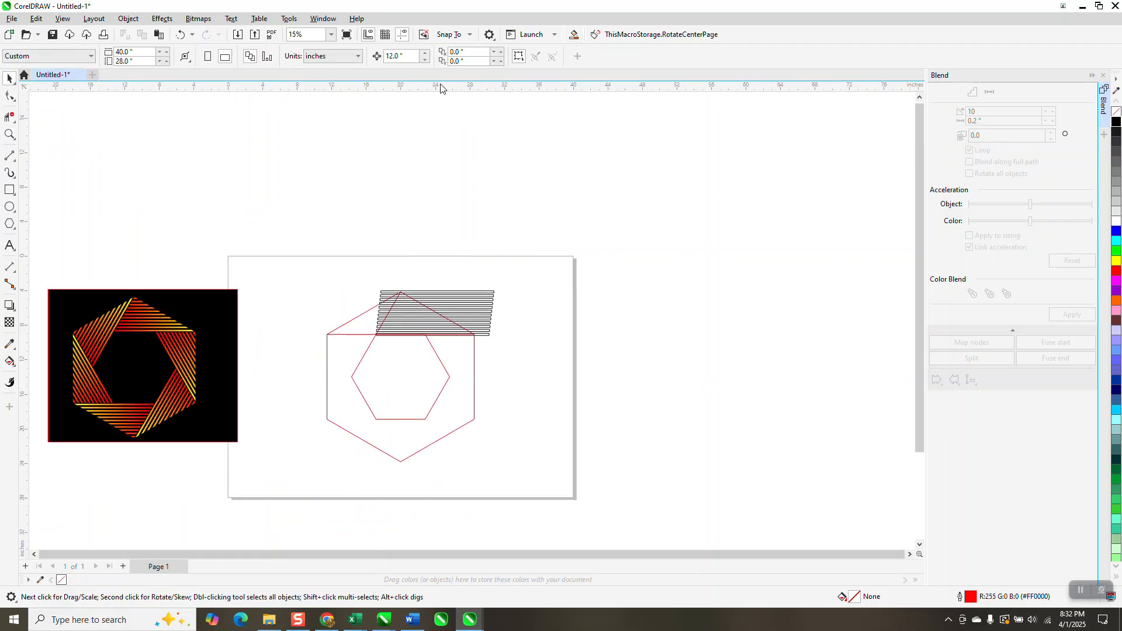
scroll(444, 131, down, 1)
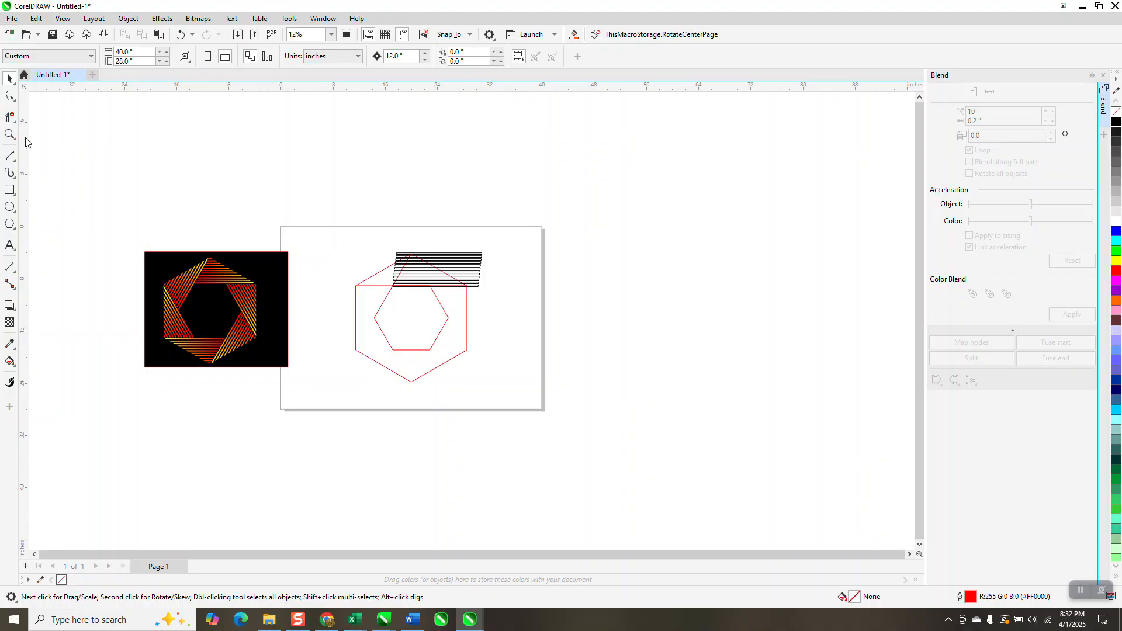
Smart-fill the eleven gaps between the bars inside the triangle at the outer hexagon's top vertex with blue and no outline.
click(4, 135)
drag(385, 258, 536, 320)
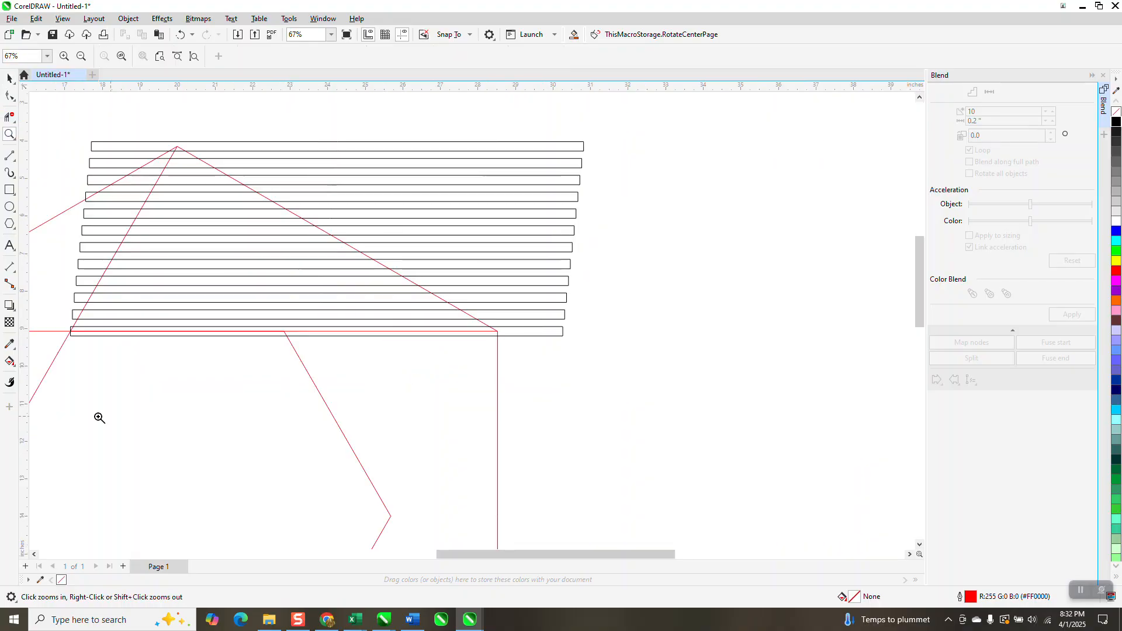
click(10, 362)
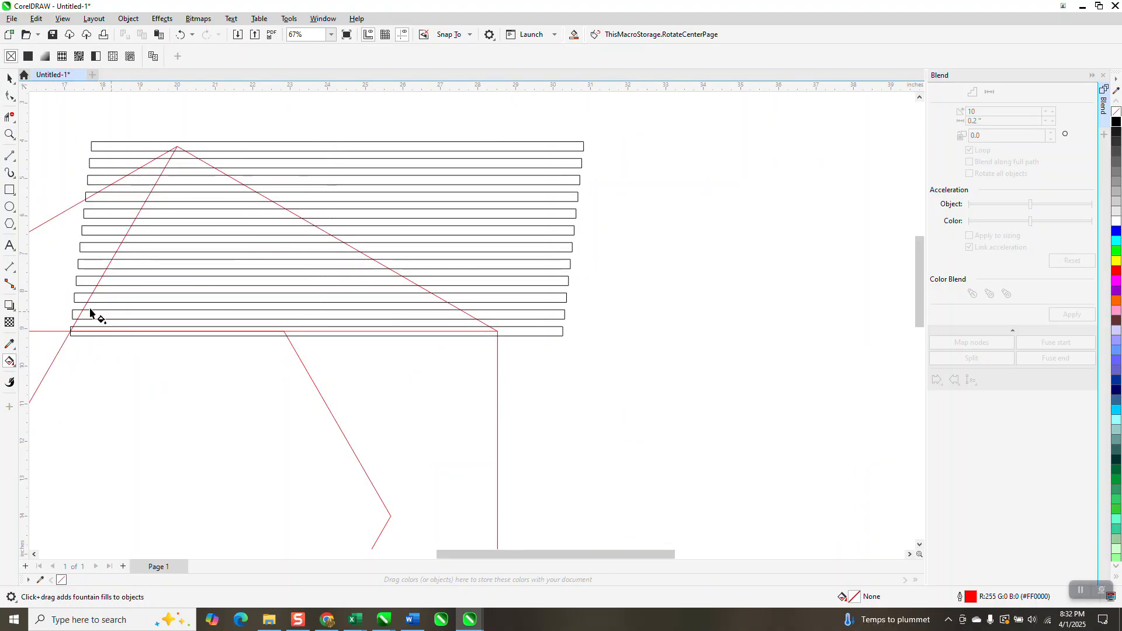
click(14, 353)
click(13, 364)
click(35, 375)
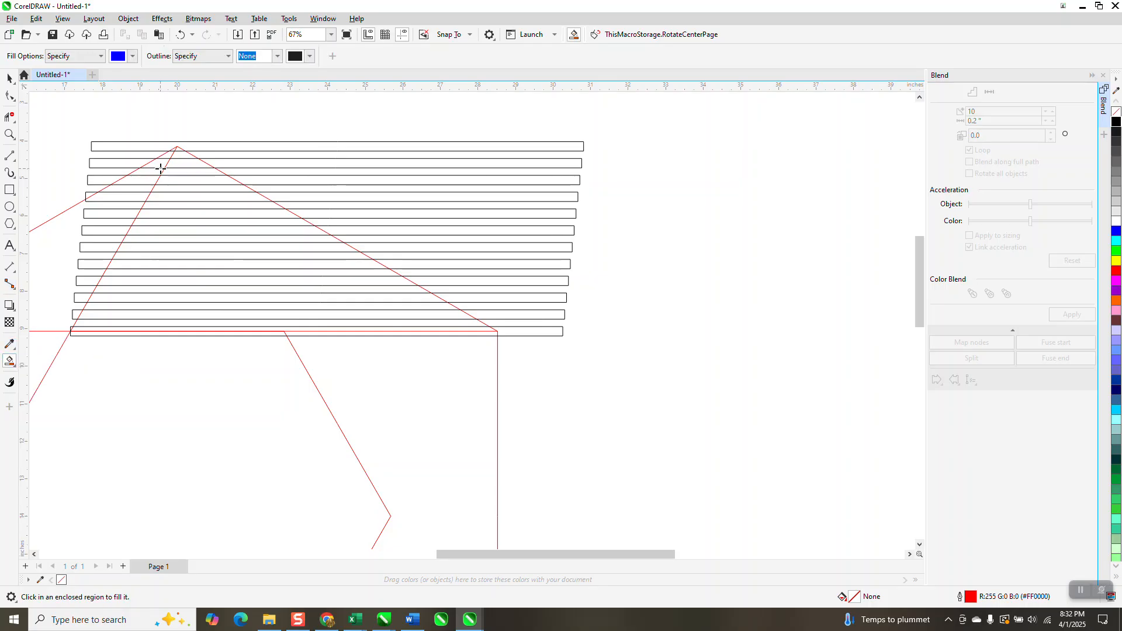
click(182, 155)
click(181, 170)
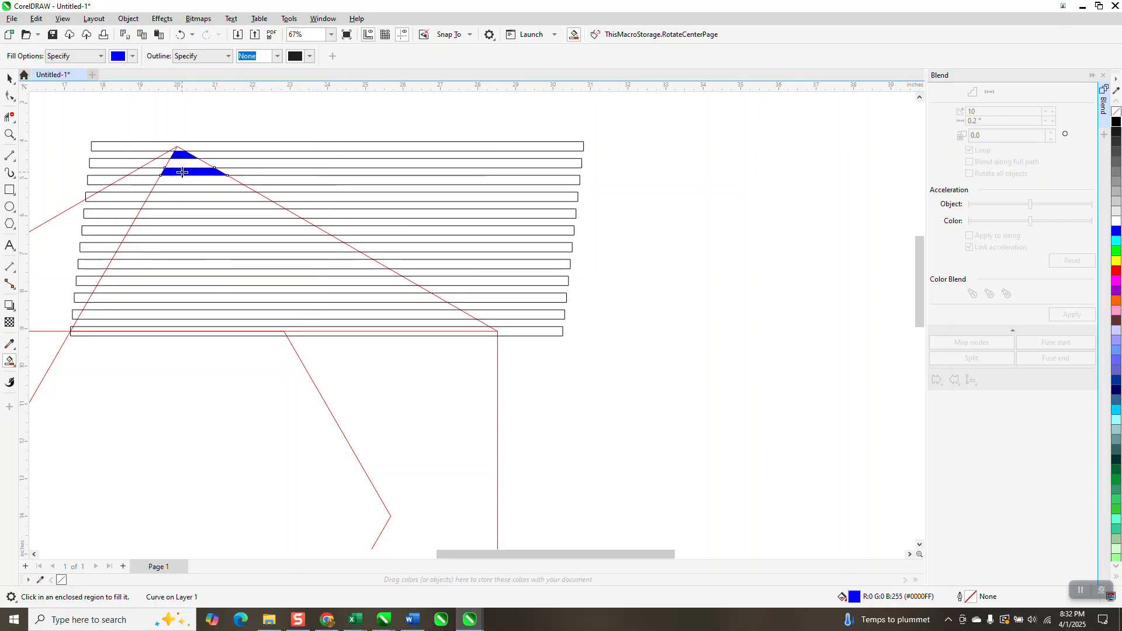
click(182, 188)
click(187, 205)
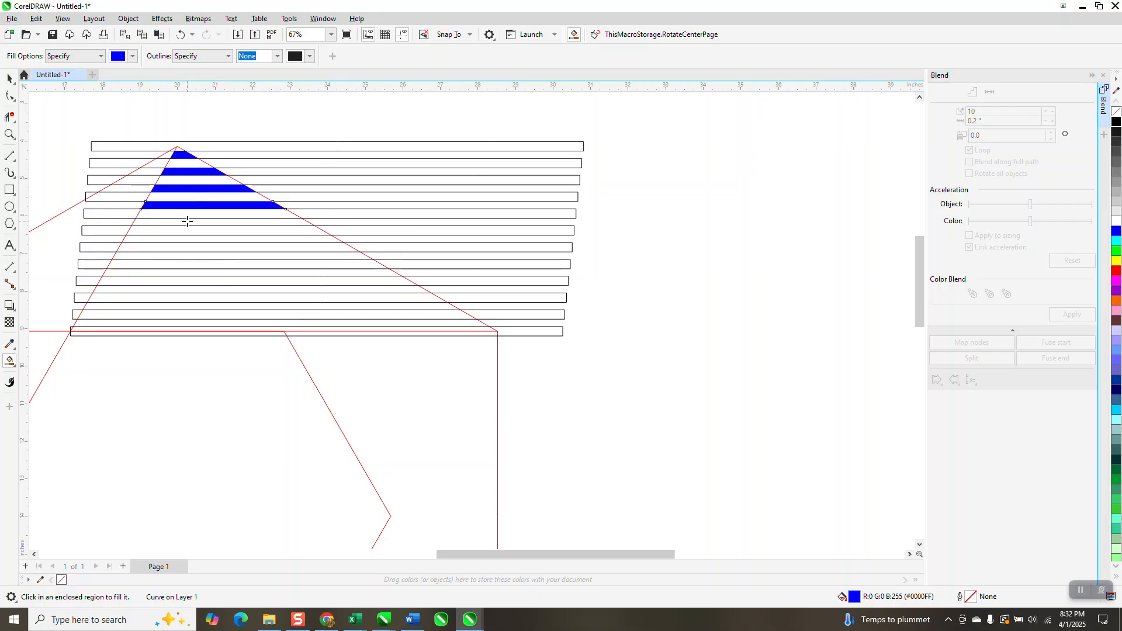
click(187, 221)
click(190, 239)
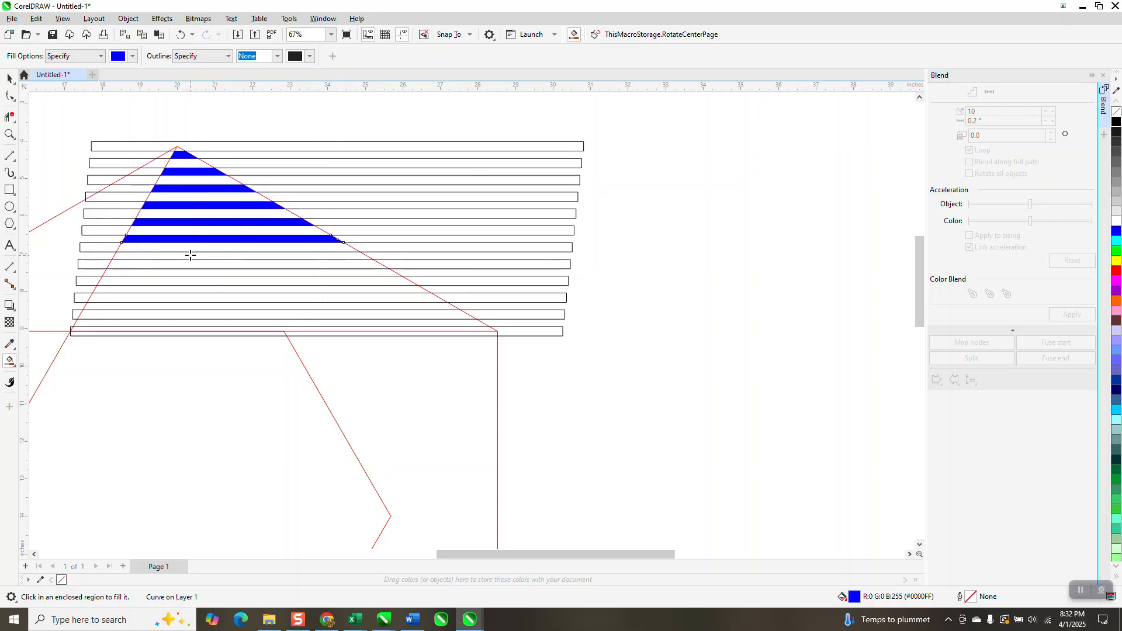
click(190, 255)
click(188, 272)
click(190, 289)
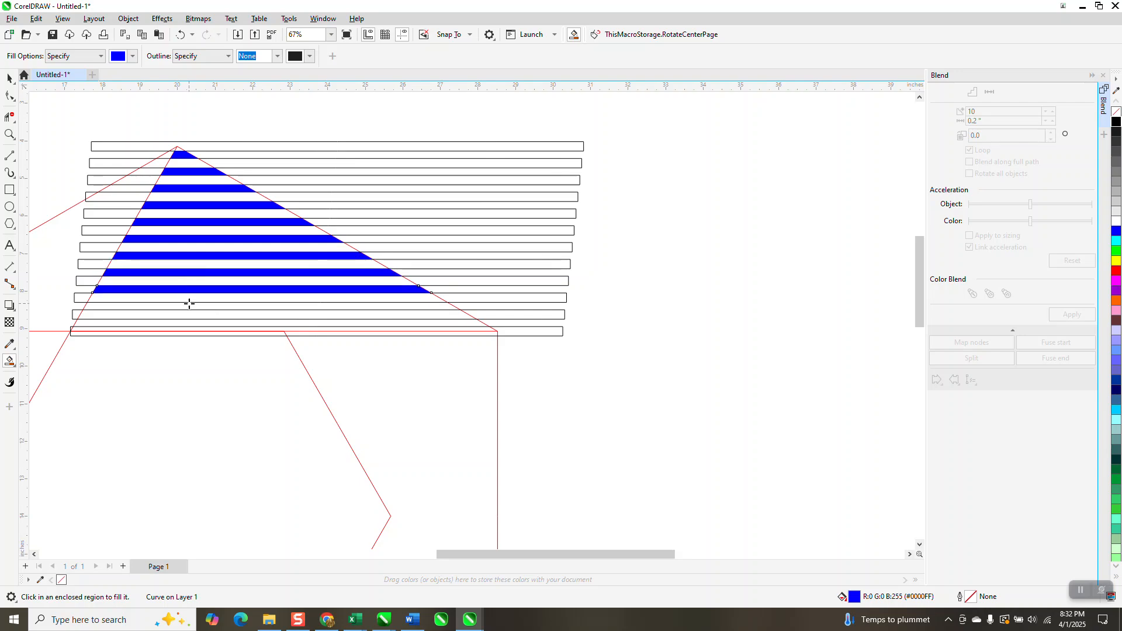
click(187, 305)
click(184, 322)
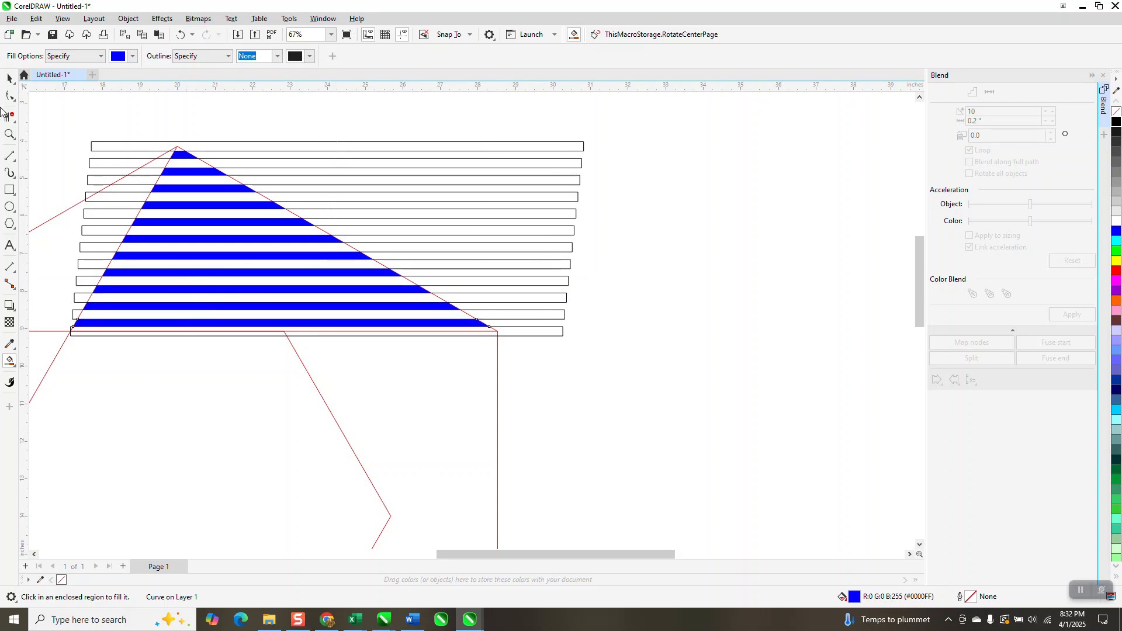
Select the eleven blue stripes and move them 24 in right, clear of the construction shapes.
click(9, 77)
scroll(141, 113, down, 2)
drag(103, 118, 489, 313)
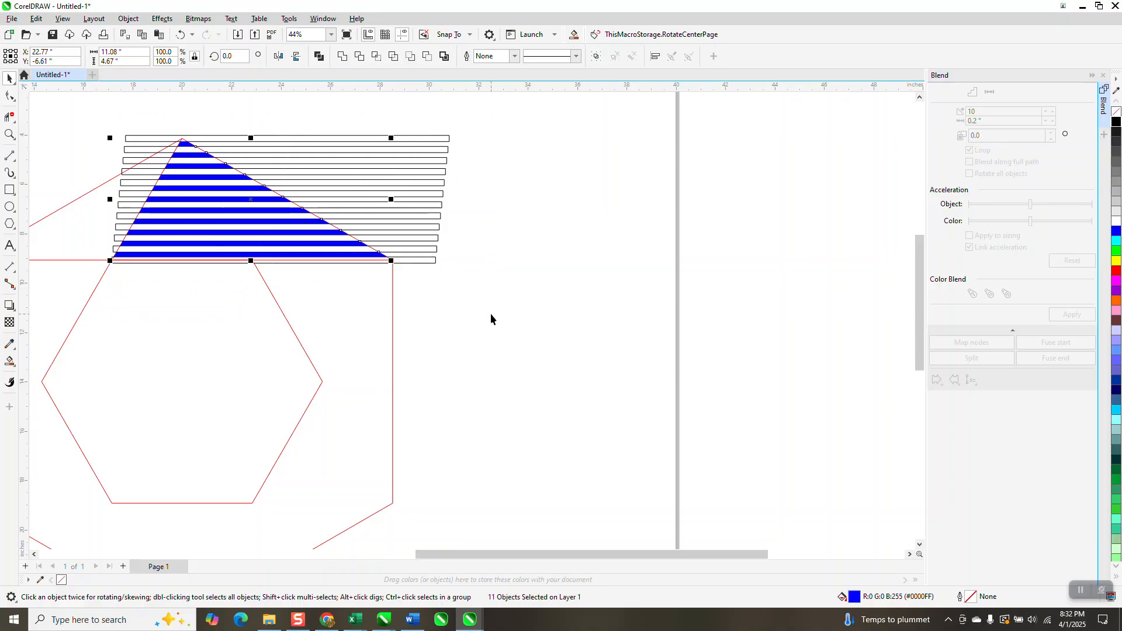
key(Right)
key(Right)
scroll(574, 272, down, 1)
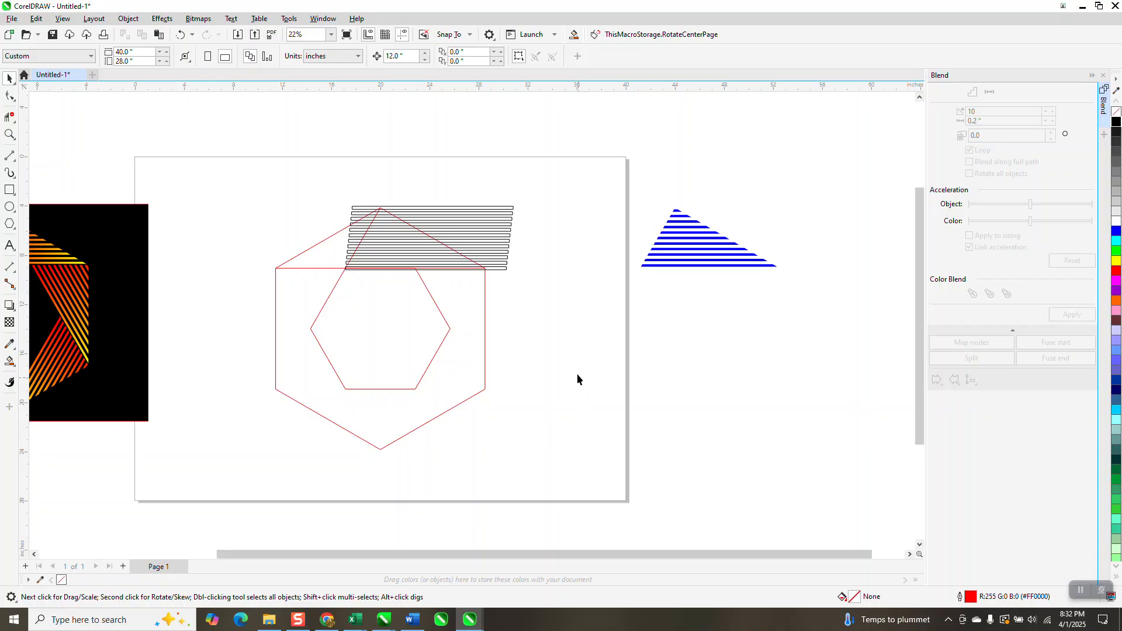
Move the grouped construction shapes 24 in up off the page, and move the eleven blue stripes 24 in back left.
key(ctrl+z)
key(ctrl+z)
drag(619, 181, 842, 328)
key(Left)
key(Left)
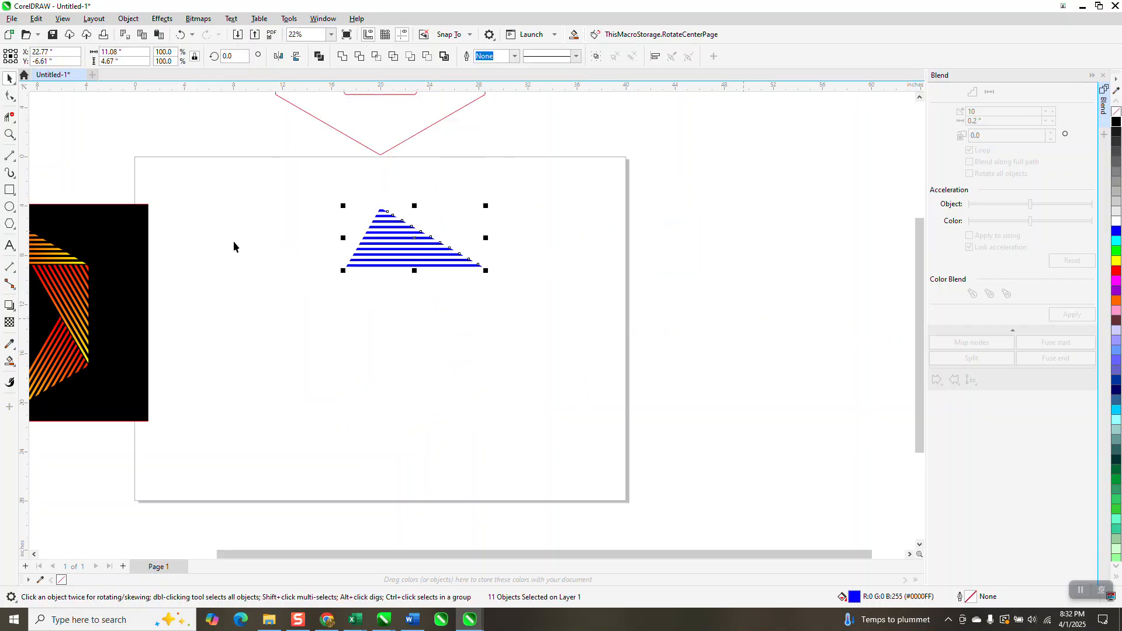
Apply a horizontal red-to-yellow fountain fill across the eleven stripes and shift its midpoint slightly toward the red end.
click(19, 366)
click(55, 361)
drag(363, 246, 485, 246)
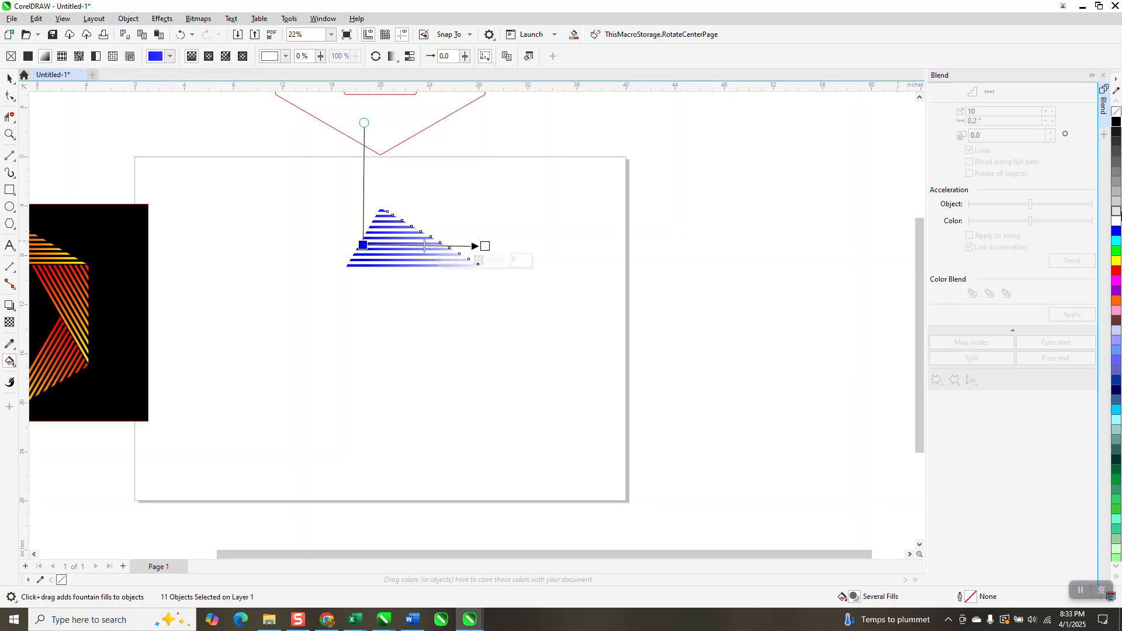
drag(1116, 266, 485, 246)
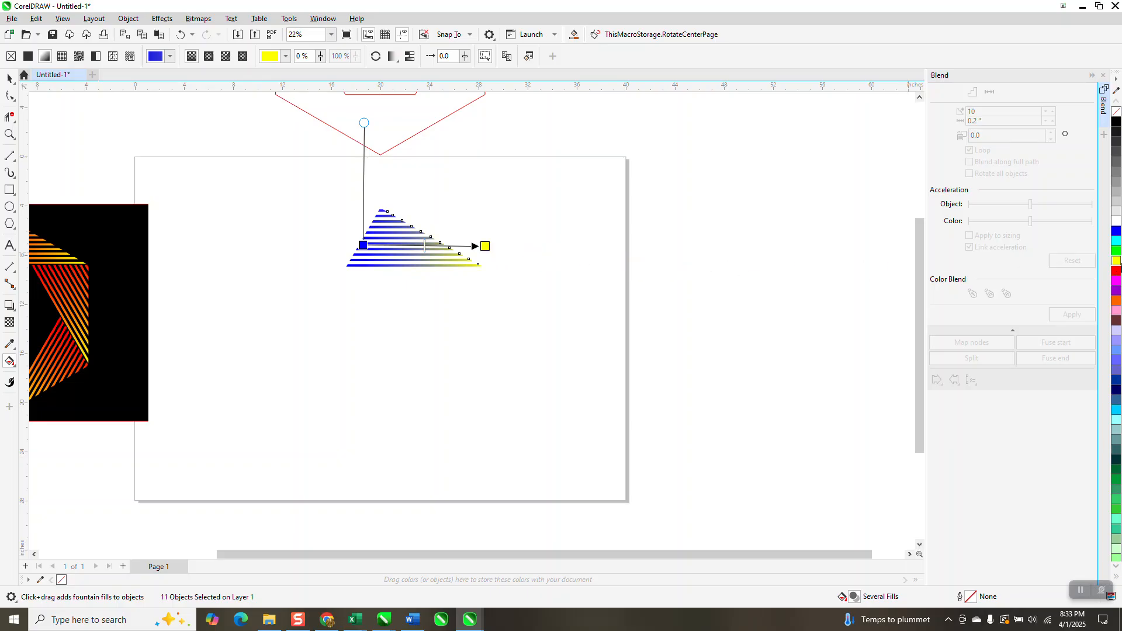
drag(1057, 285, 374, 250)
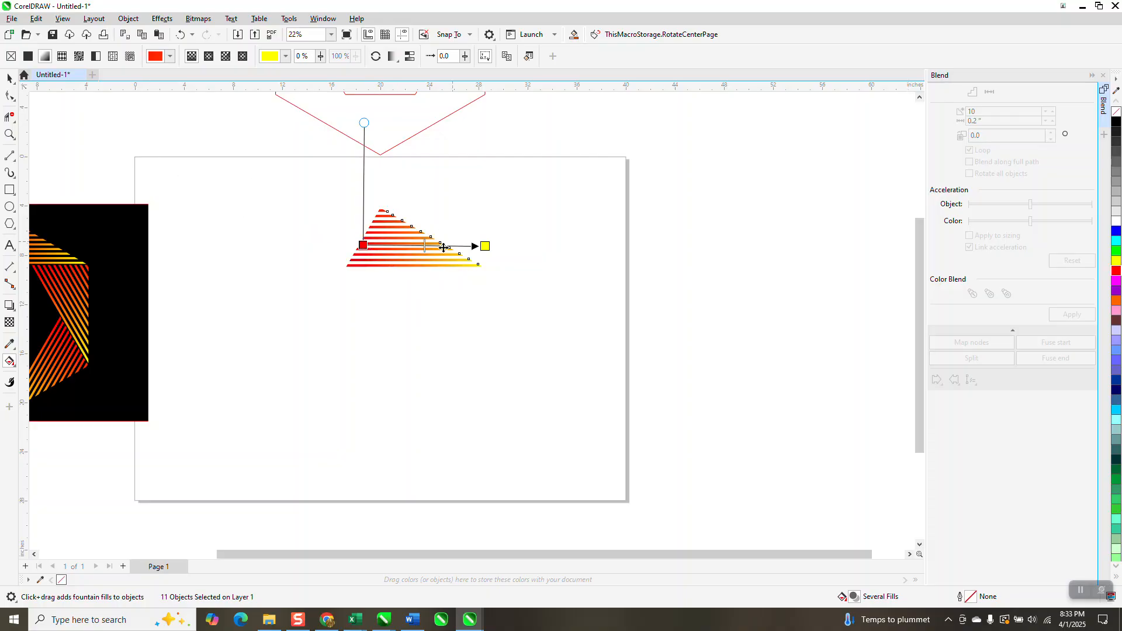
drag(412, 248, 403, 245)
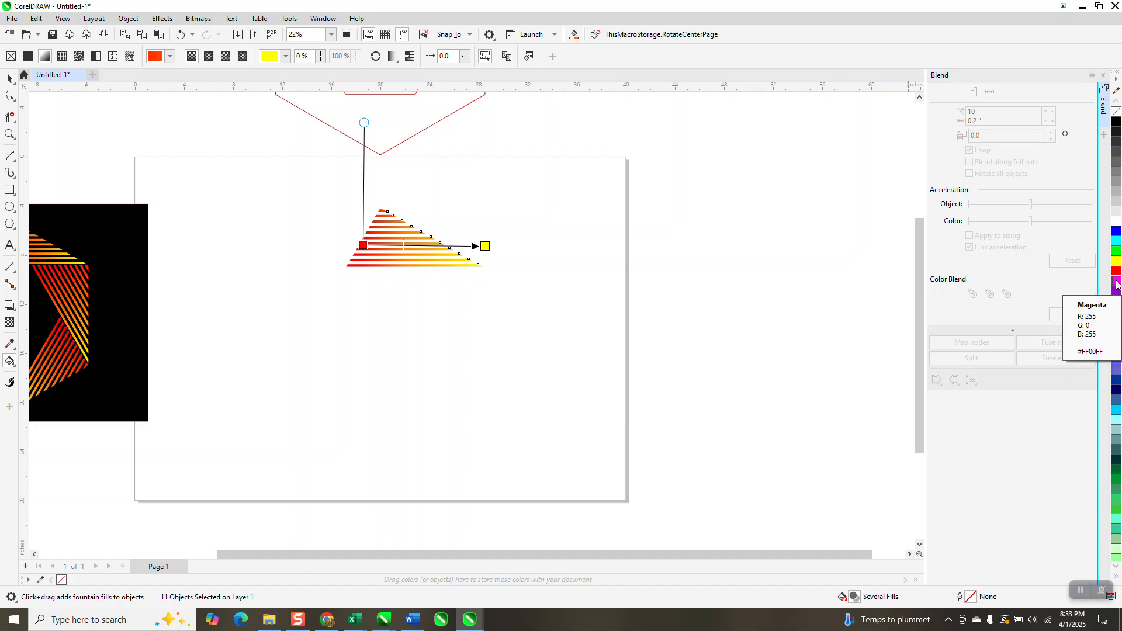
Select the eleven gradient stripes and group them.
click(9, 78)
drag(267, 160, 638, 348)
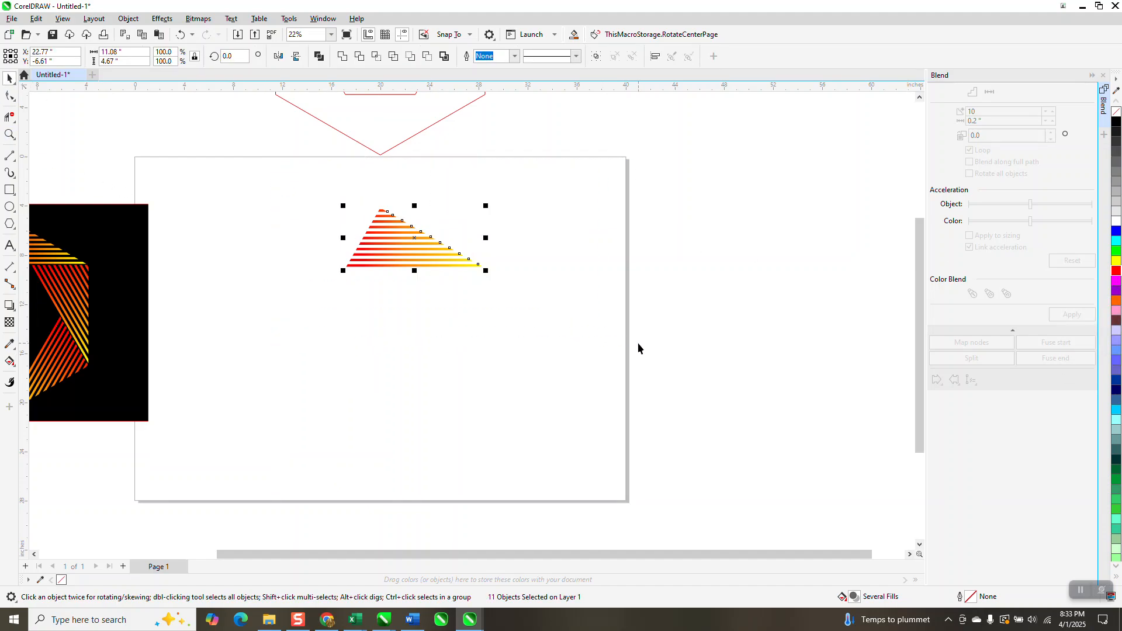
key(ctrl+g)
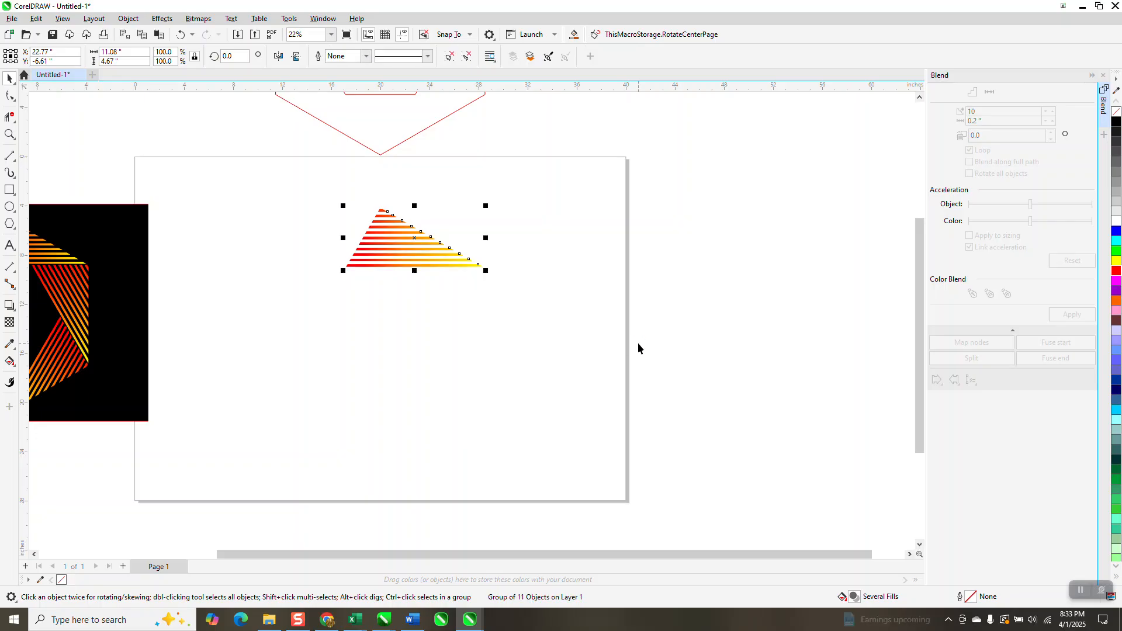
click(450, 252)
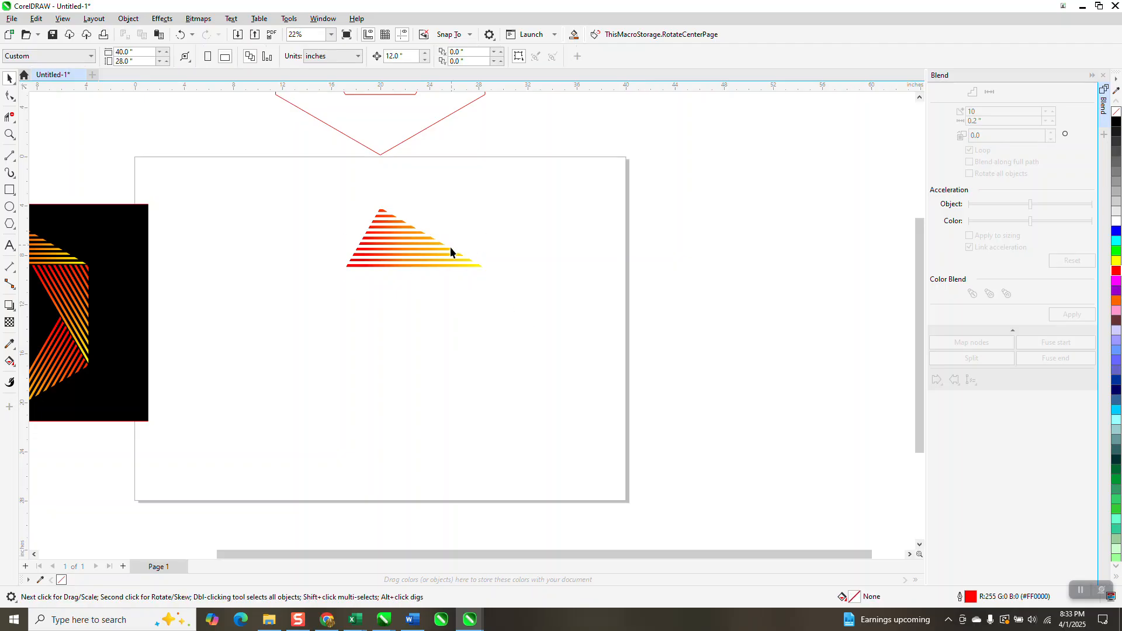
double_click(410, 241)
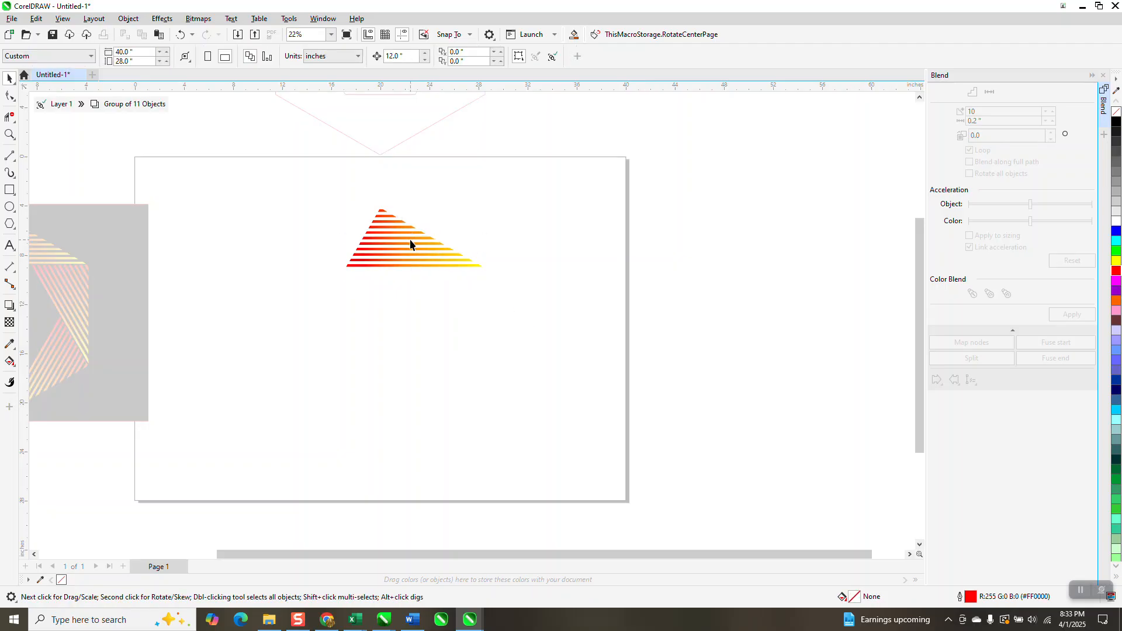
click(409, 239)
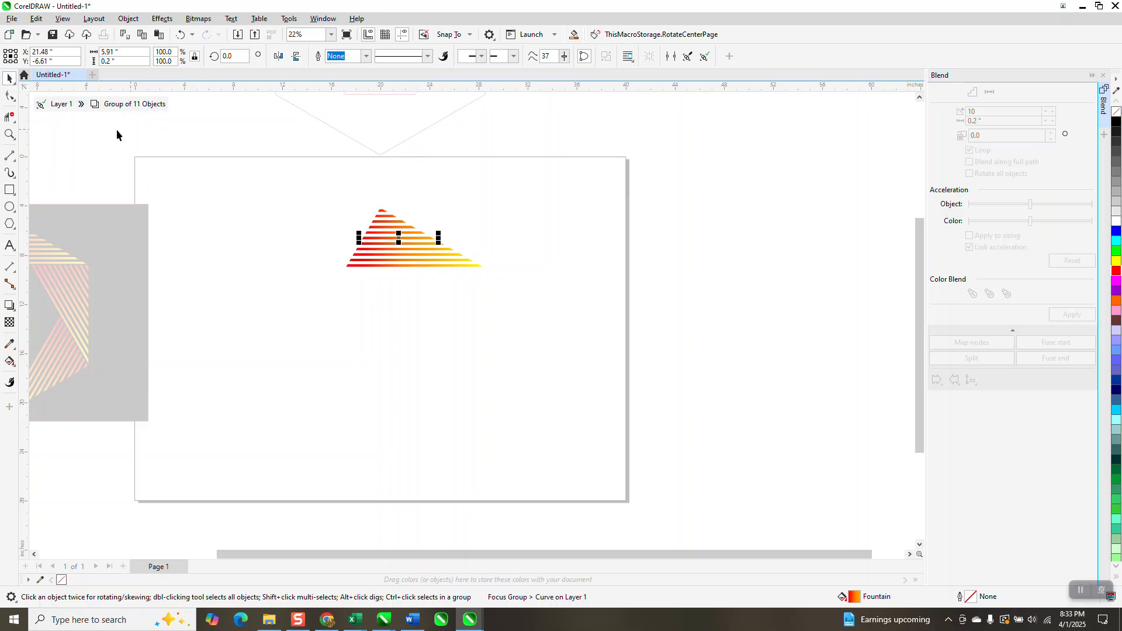
click(71, 115)
click(65, 106)
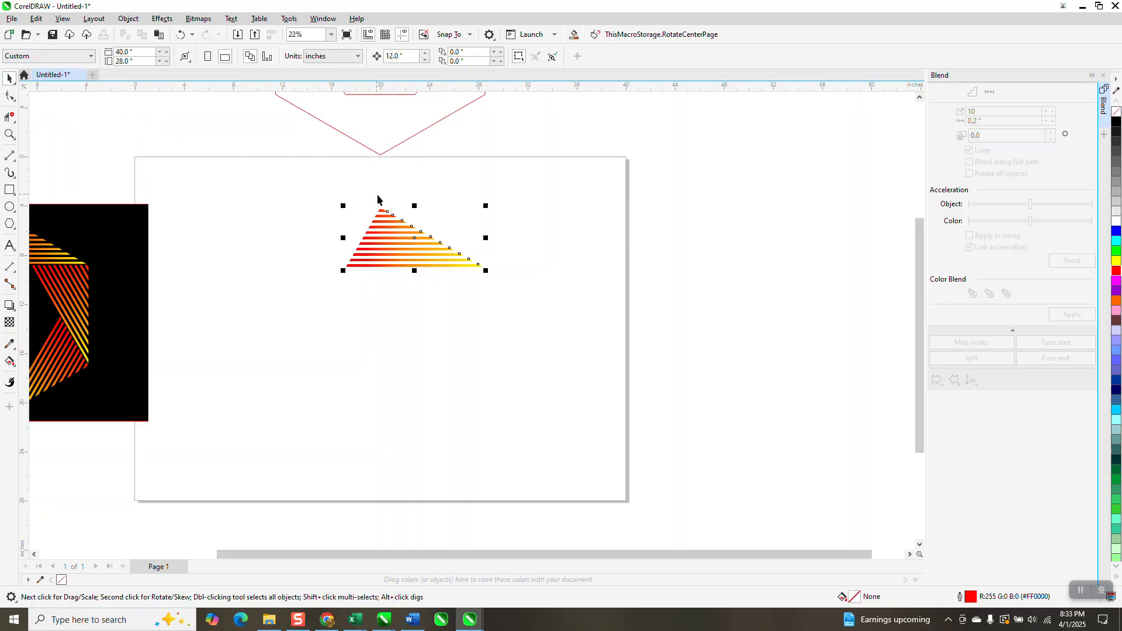
Place the striped group's rotation centre at the page centre and create a copy rotated by 60 degrees.
click(403, 228)
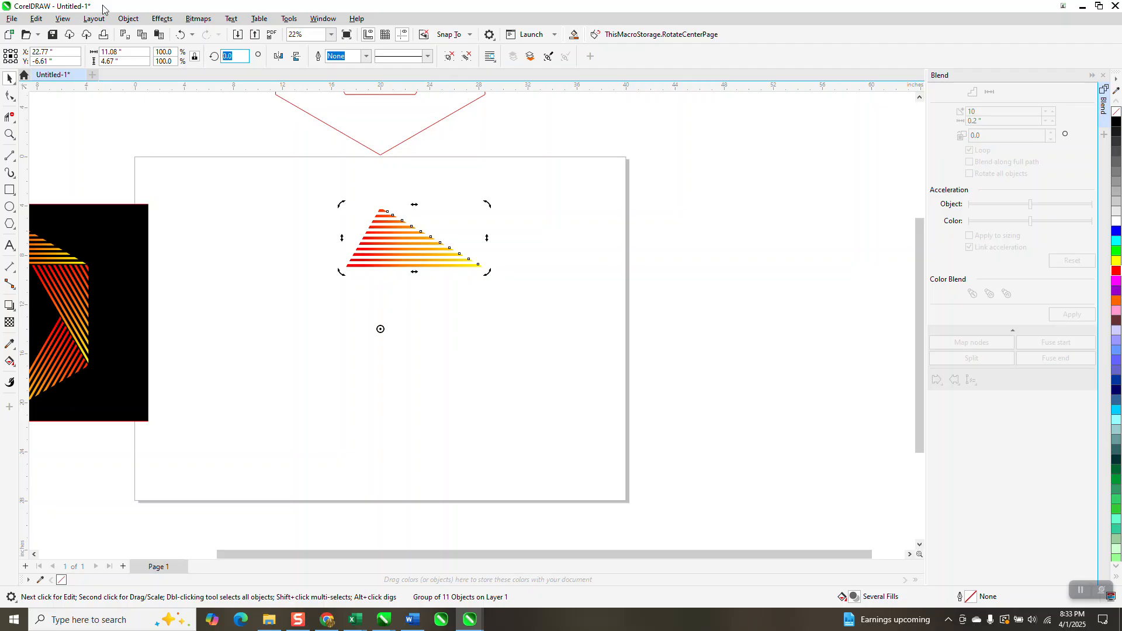
text(60)
key(Return)
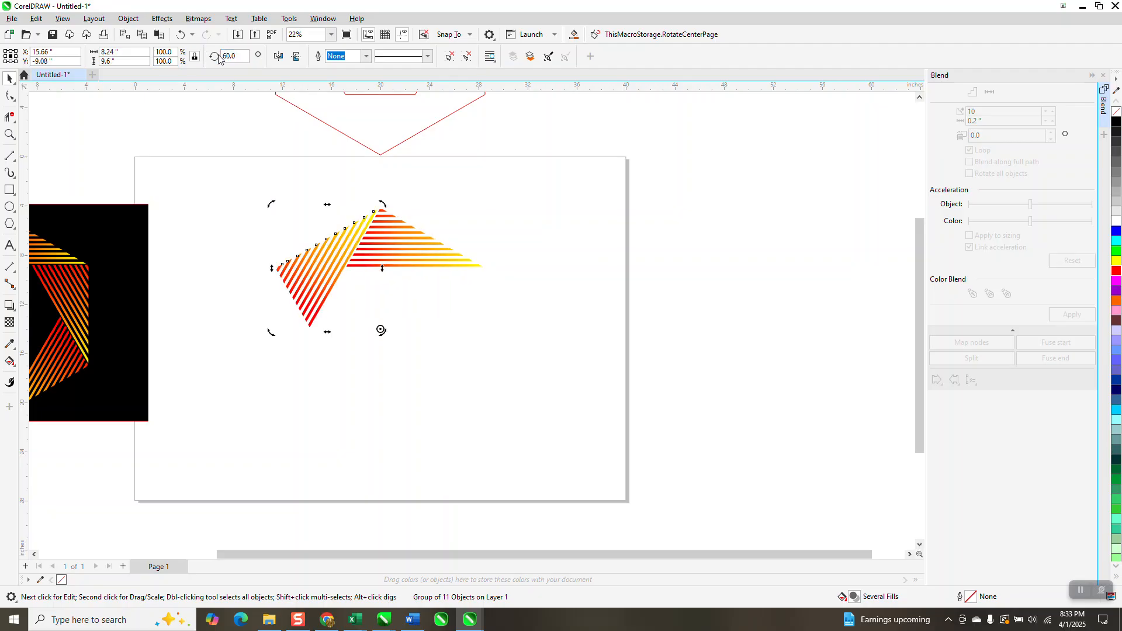
Create the remaining rotated copies of the striped group around the page centre, from 120 to 300 degrees in 60-degree increments.
text(120)
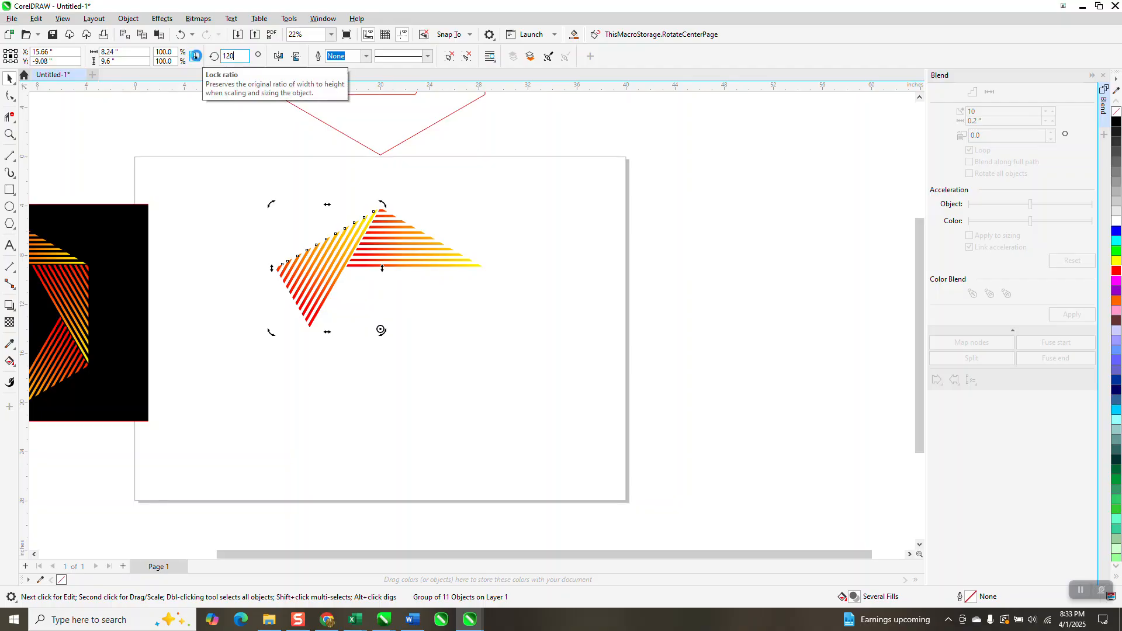
key(Return)
key(ctrl+r)
key(ctrl+r)
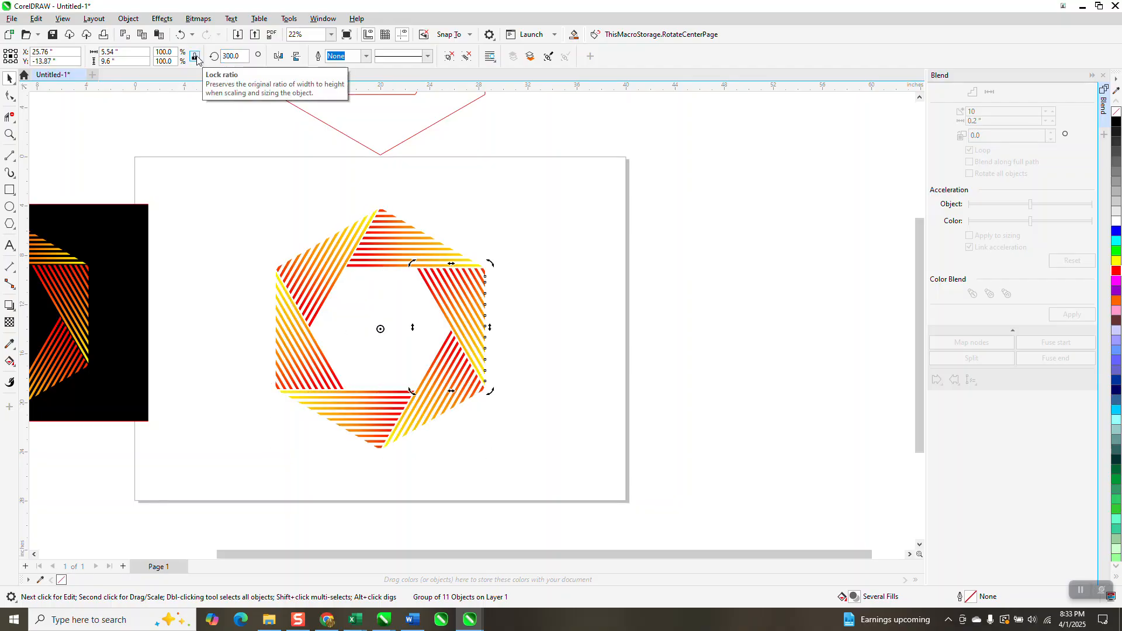
Move the black background rectangle behind the new striped hexagon and enlarge it proportionally to about 26.8 by 21.6 in.
drag(147, 296, 501, 283)
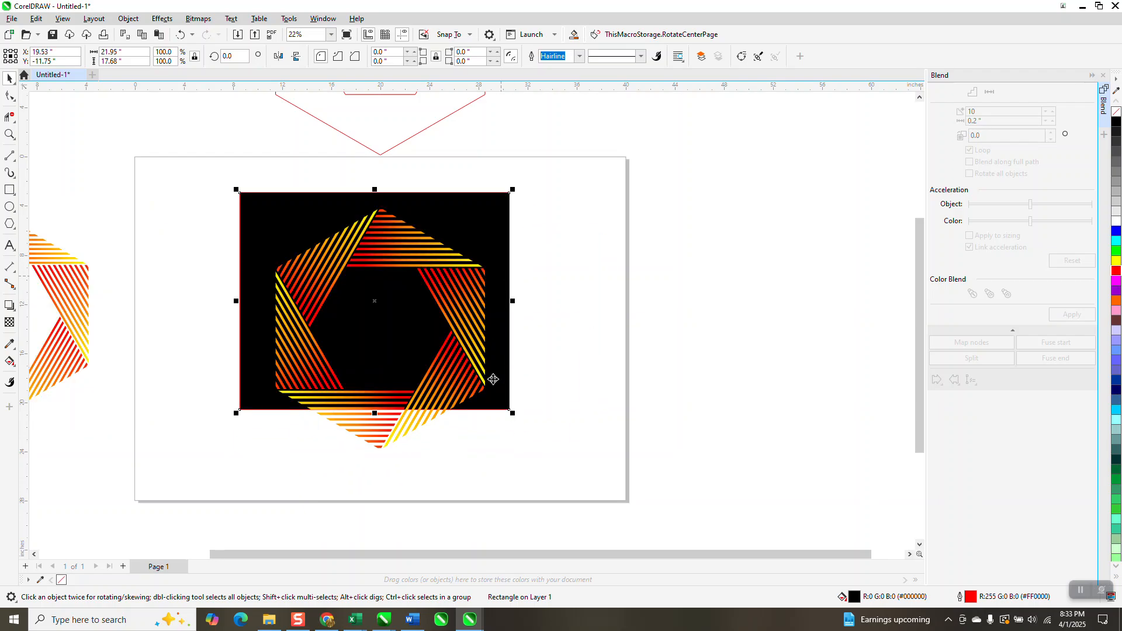
drag(514, 412, 581, 484)
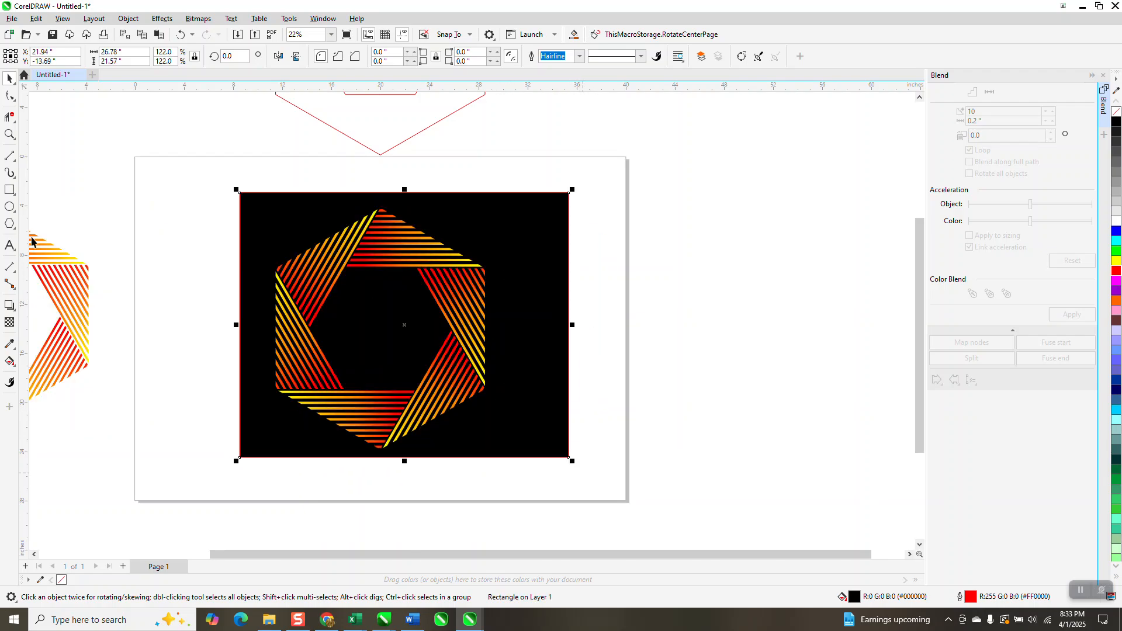
Examine the stripe ends and overlaps near the new hexagon's top corner, and compare the whole design with the original beside the page.
key(z)
drag(330, 200, 551, 323)
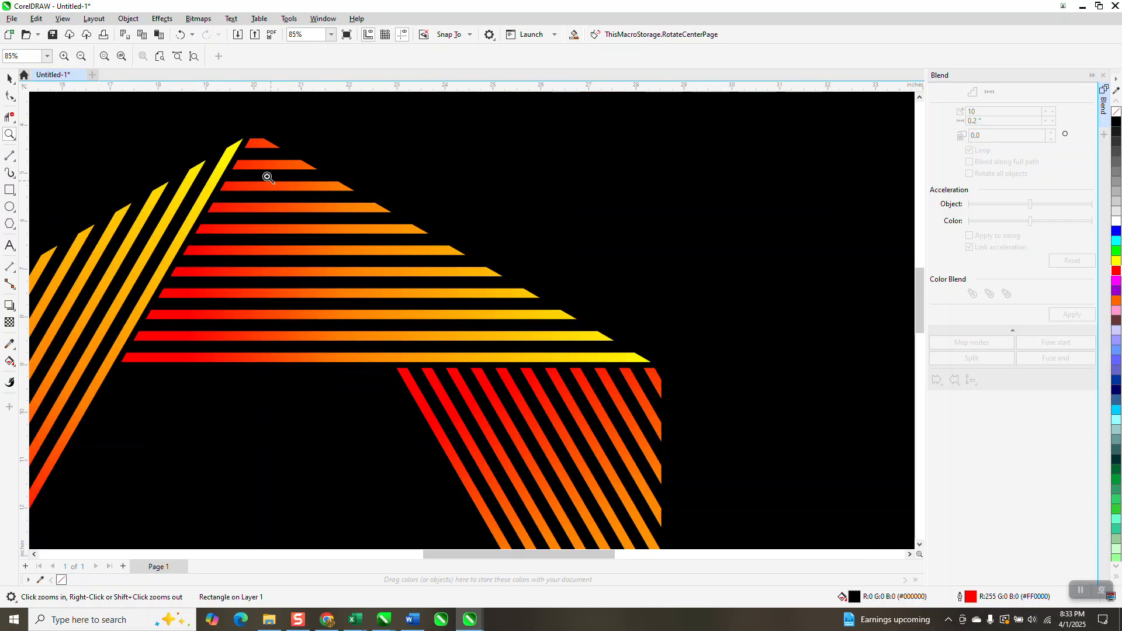
right_click(303, 146)
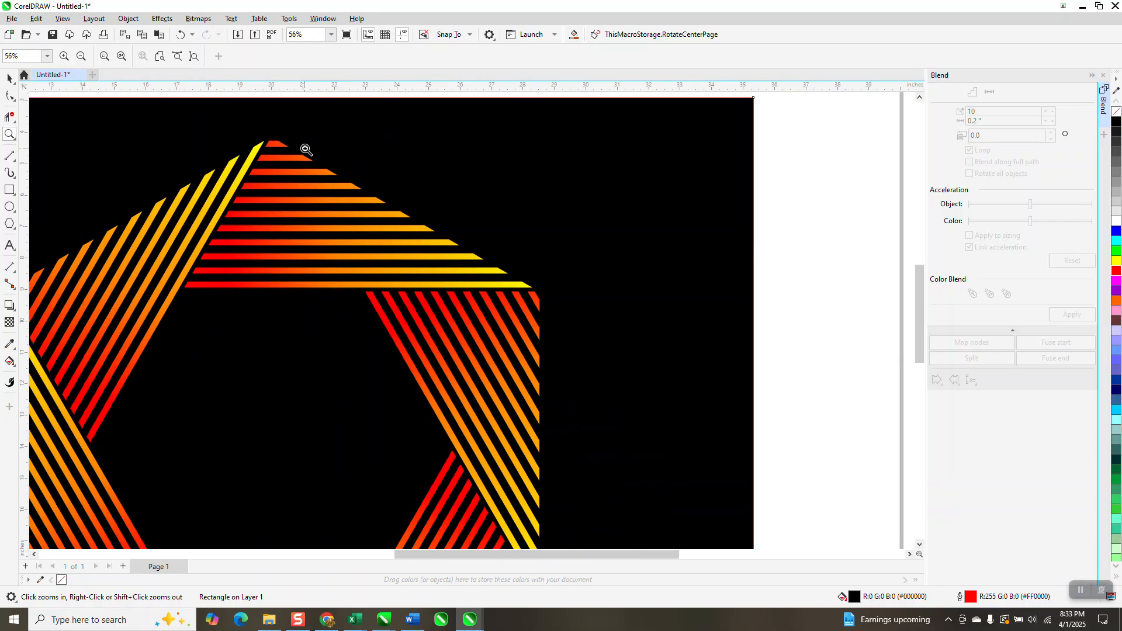
right_click(304, 150)
drag(248, 144, 335, 170)
right_click(353, 208)
right_click(391, 212)
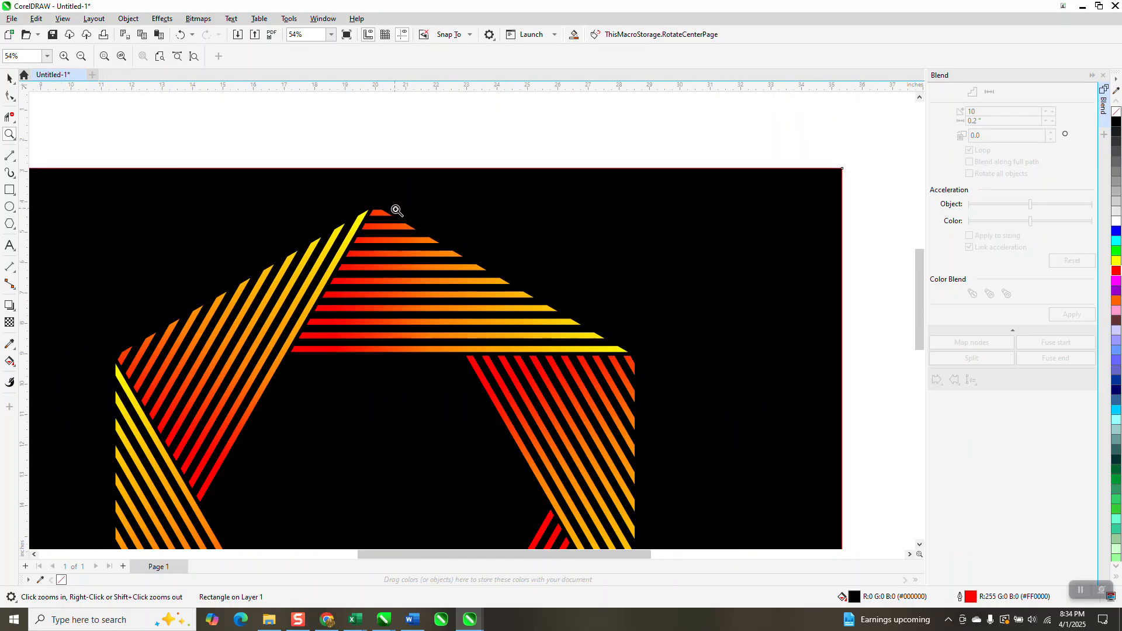
right_click(396, 209)
right_click(403, 217)
drag(88, 219, 120, 233)
right_click(230, 227)
right_click(225, 220)
right_click(233, 210)
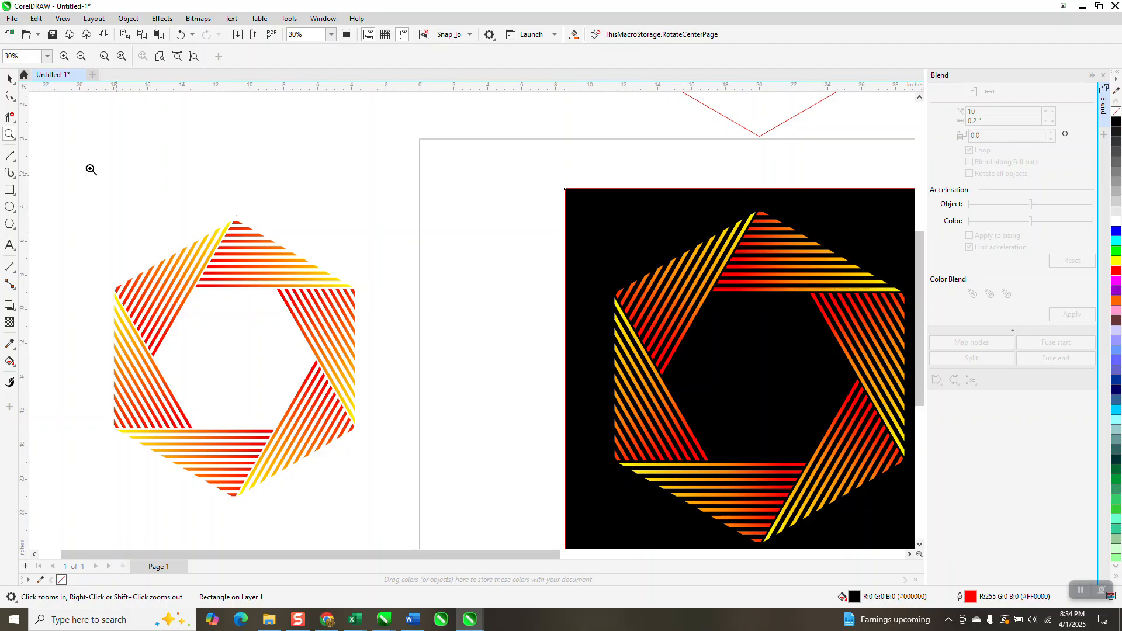
Select the black background rectangle and inspect the upper half of the new striped hexagon up close.
click(9, 78)
click(729, 195)
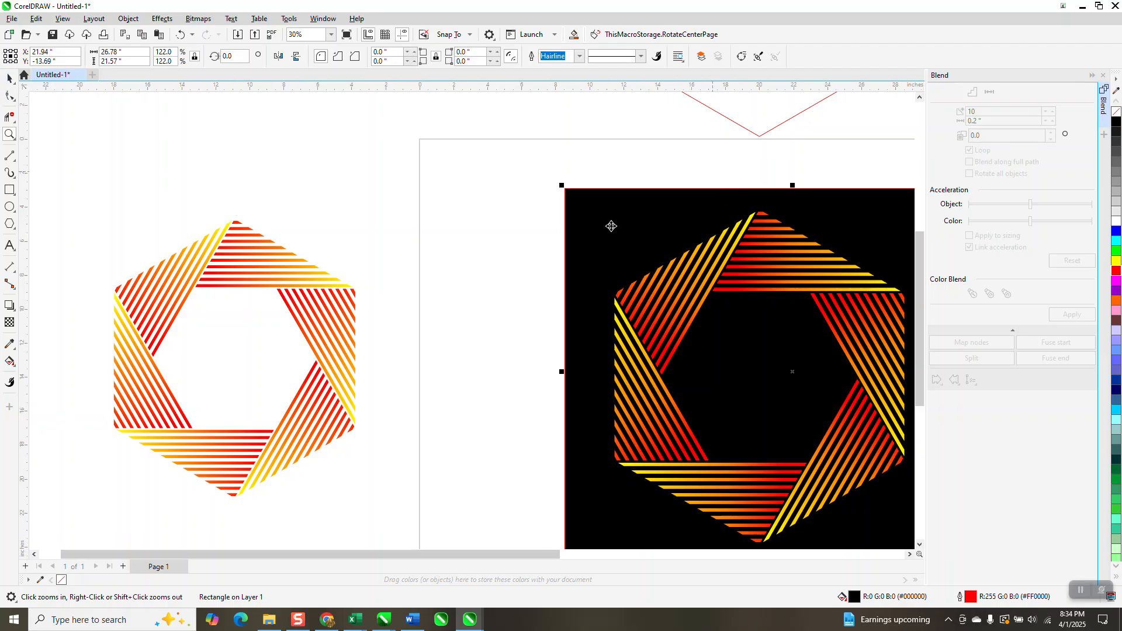
scroll(573, 228, down, 1)
click(10, 134)
drag(642, 217, 831, 303)
scroll(721, 253, down, 4)
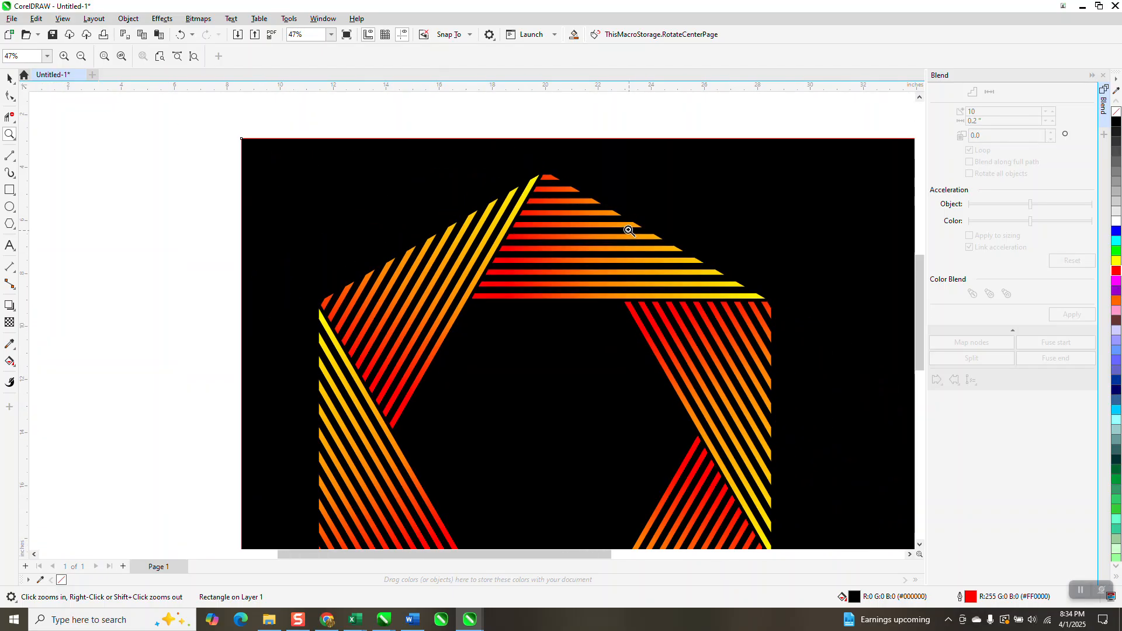